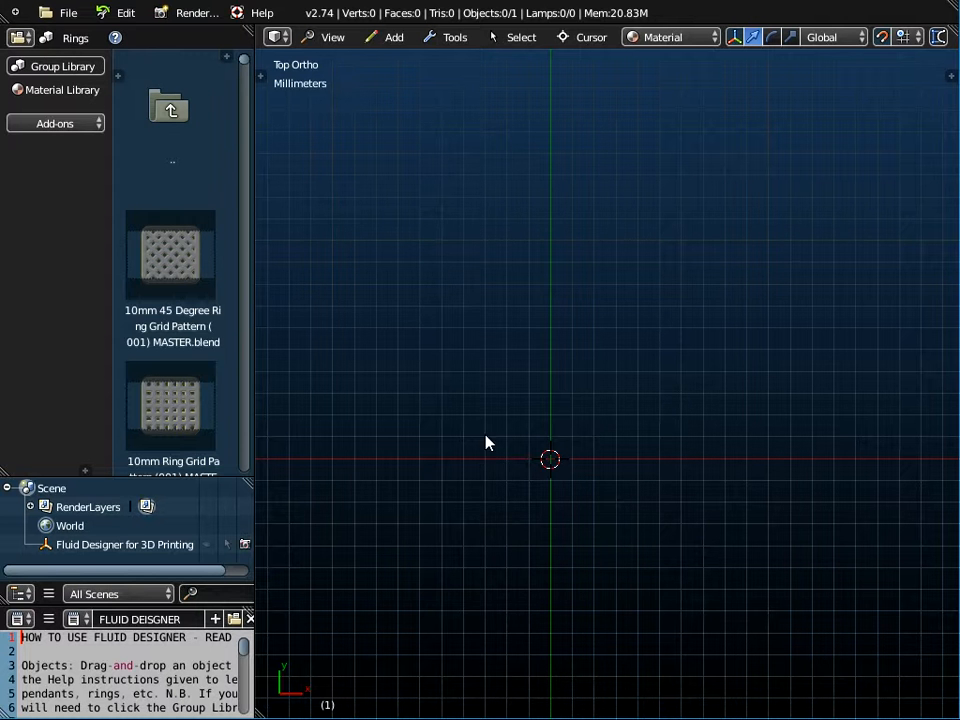
Step: Open the 3D Templates - Connectors category of the group library and browse its wire connectors by hole diameter
left_click(71, 66)
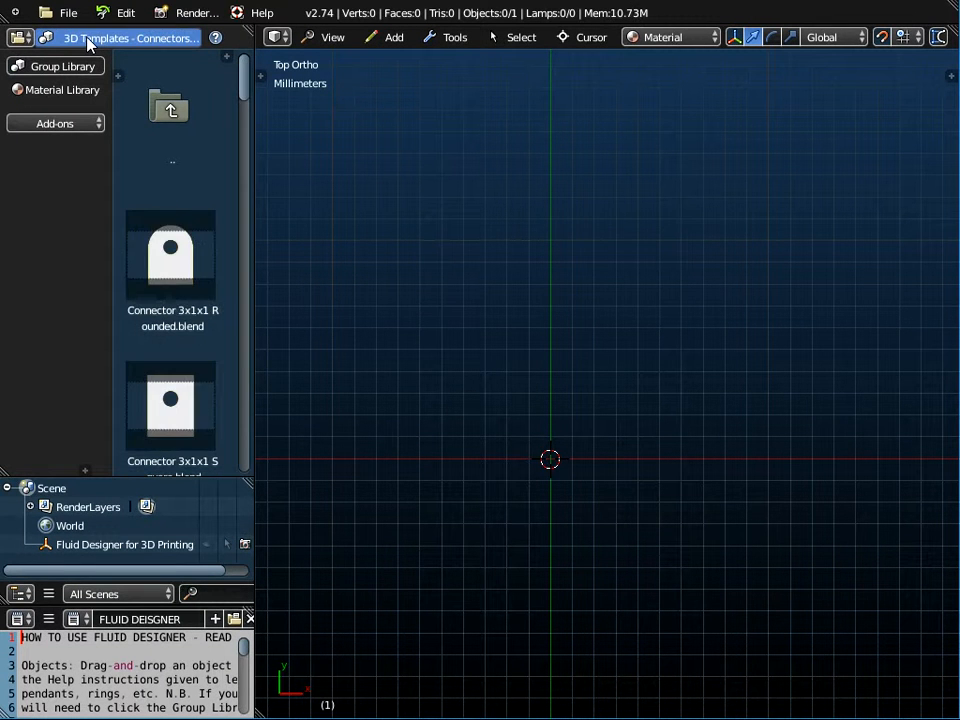
left_click(88, 44)
left_click(72, 57)
left_click_drag(246, 78, 247, 380)
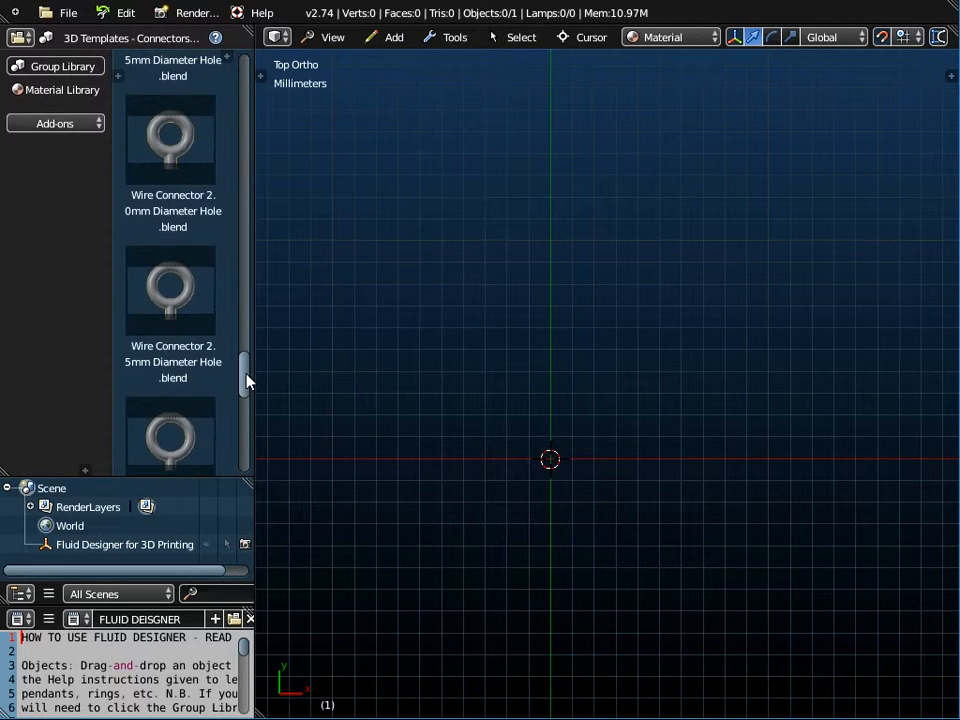
scroll(193, 312, "down", 1)
scroll(193, 310, "up", 1)
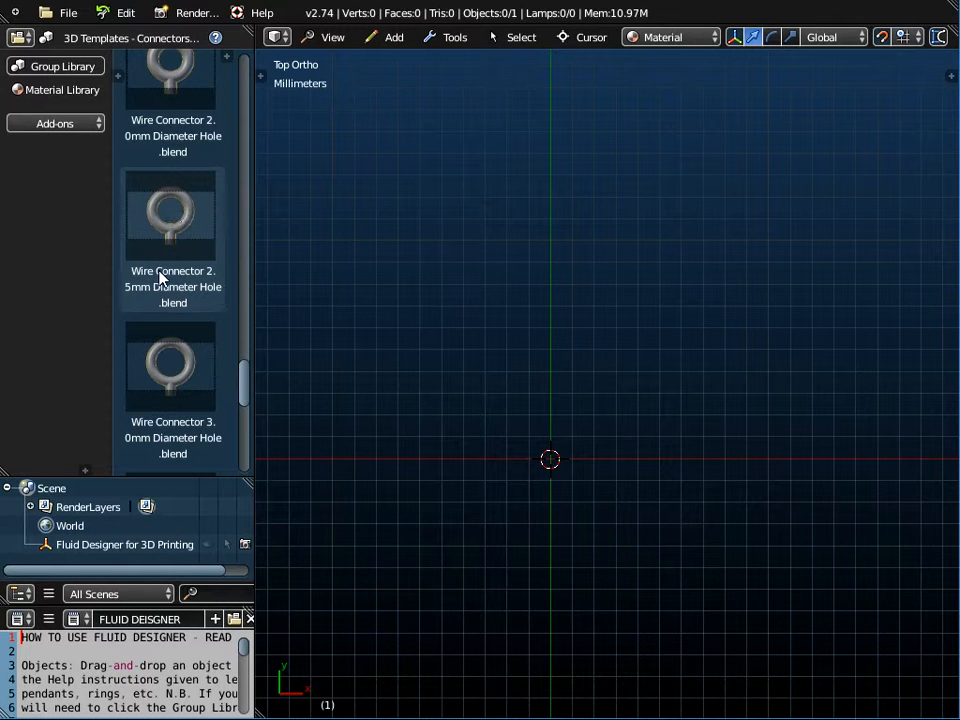
scroll(164, 297, "down", 2)
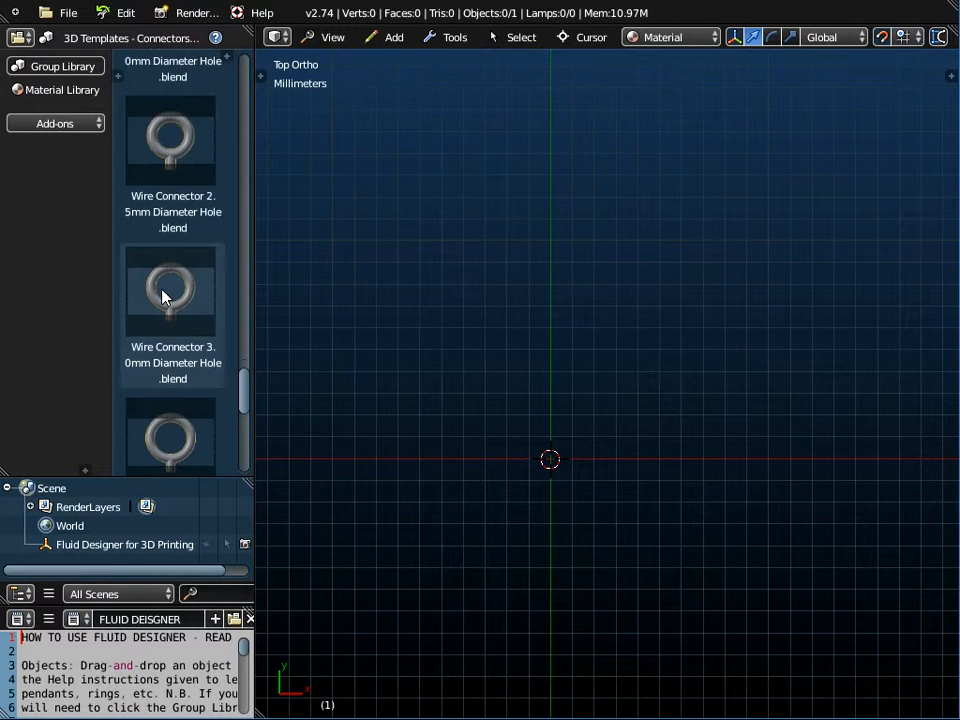
scroll(175, 310, "up", 1)
scroll(183, 321, "down", 2)
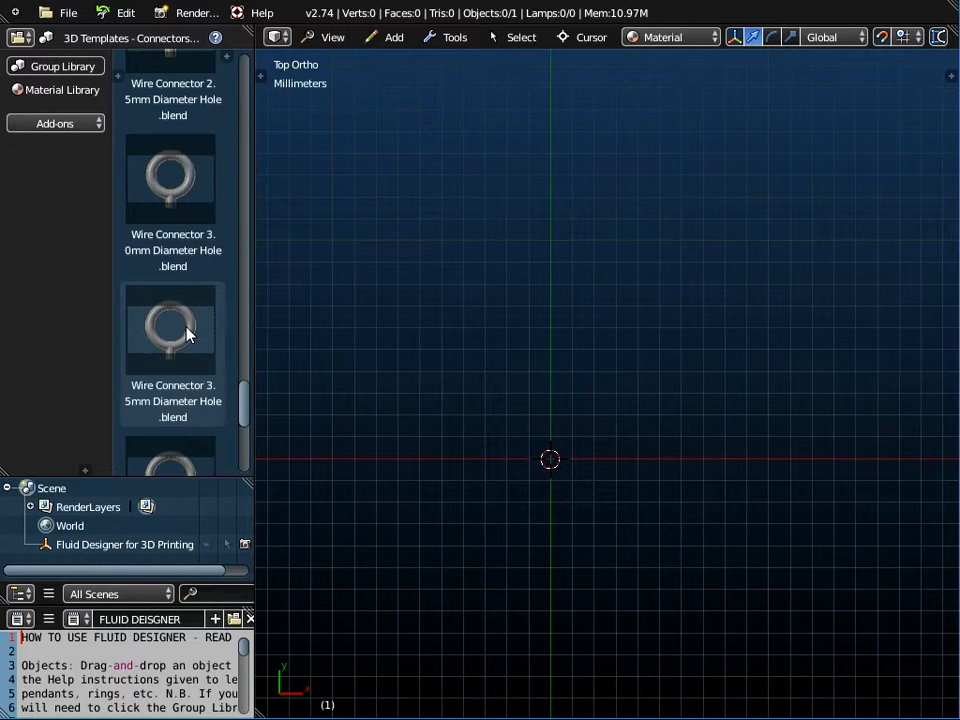
left_click_drag(244, 405, 245, 37)
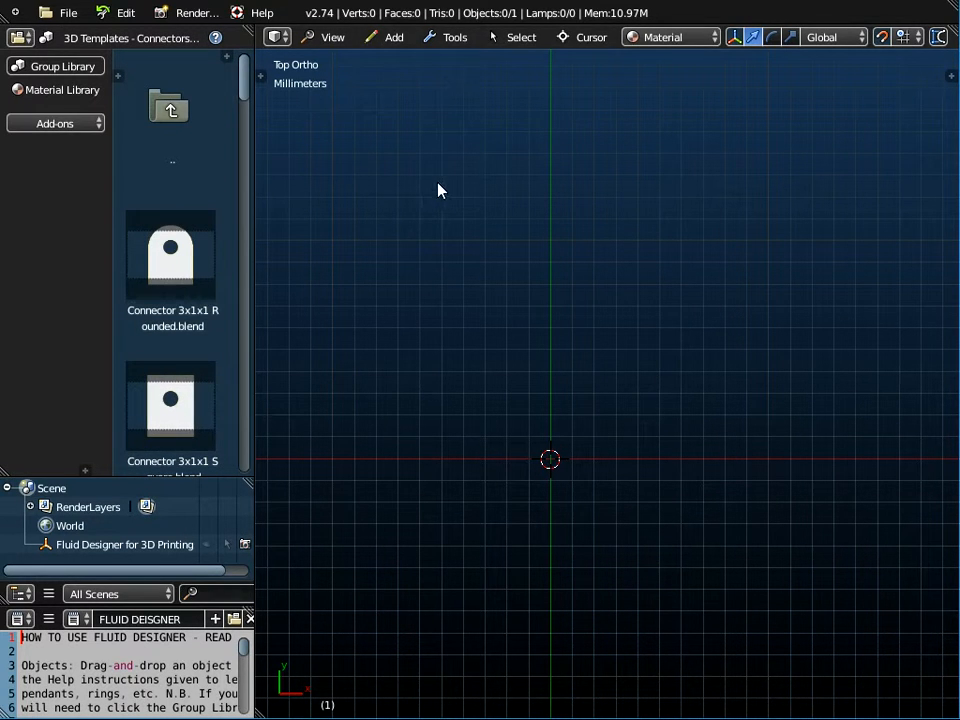
Step: Open the Patterns - Alphabet Harrington Font category, widen the library browser and look through its letters
left_click(70, 65)
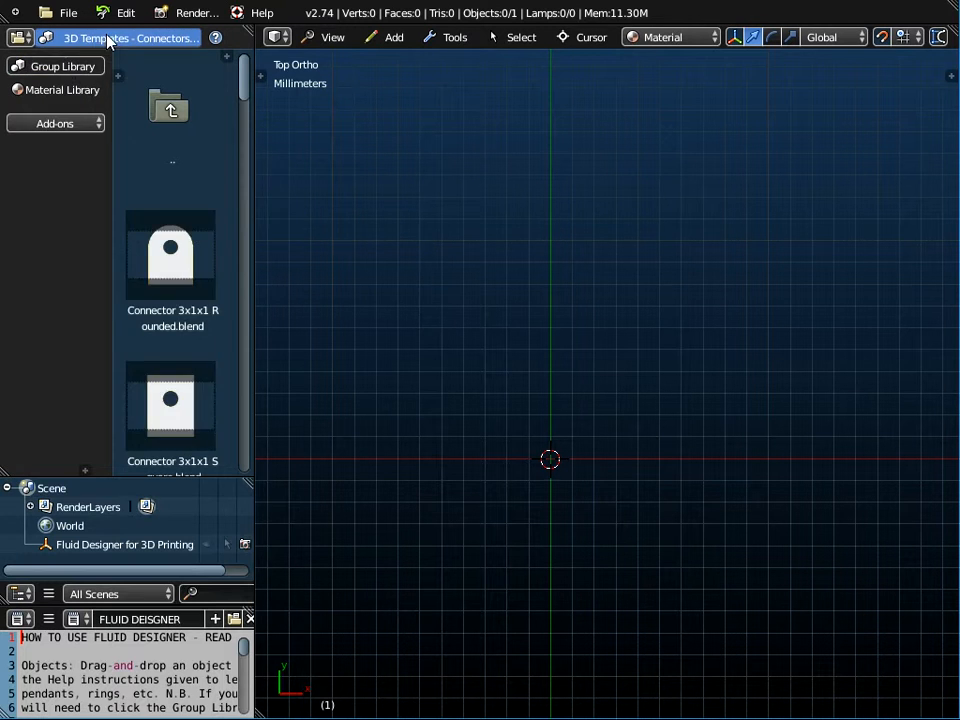
left_click(105, 40)
left_click(180, 533)
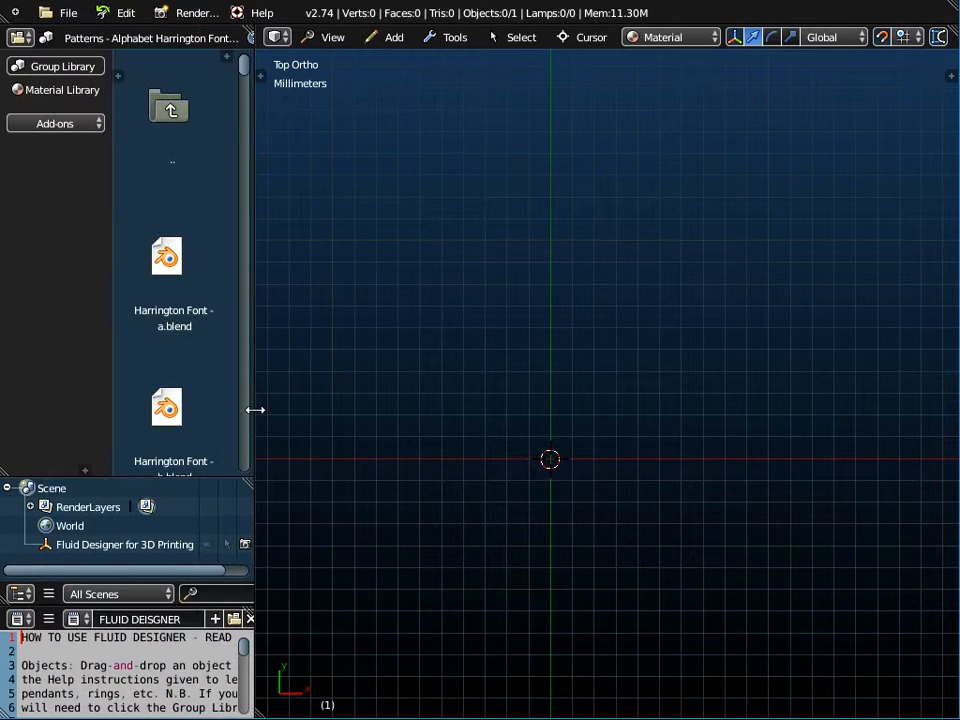
left_click_drag(255, 386, 592, 387)
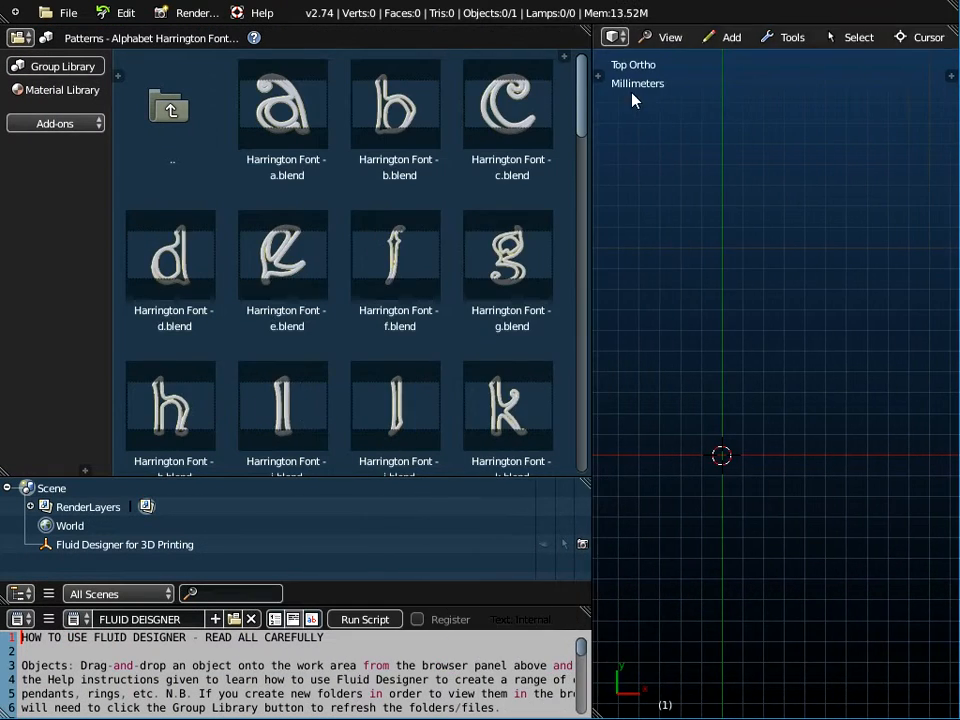
left_click_drag(579, 124, 583, 302)
left_click(510, 153)
scroll(510, 153, "up", 2)
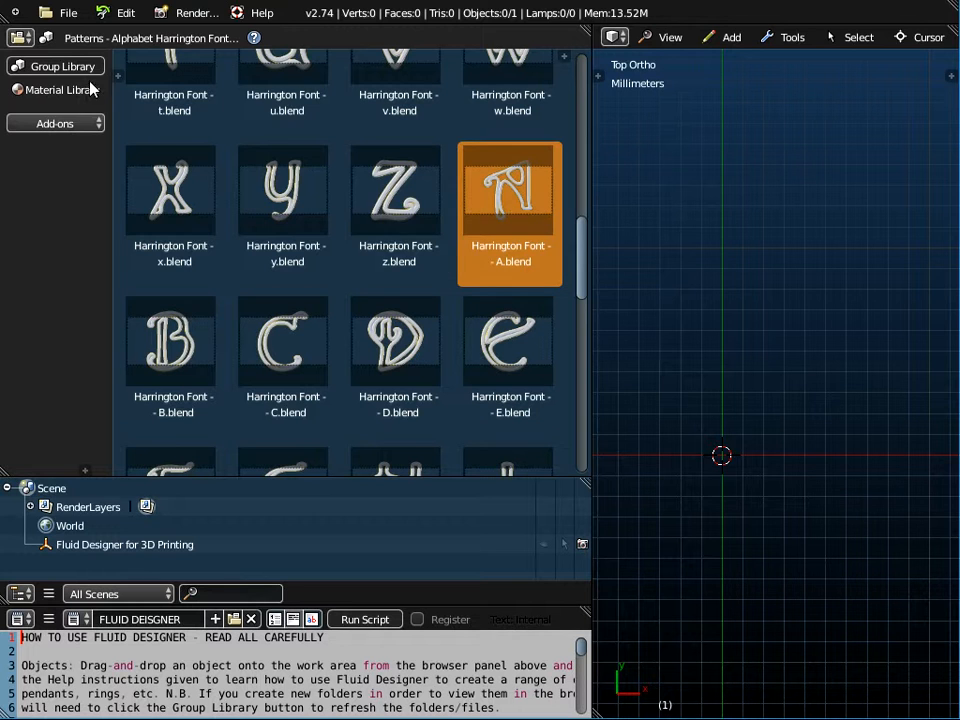
Step: Browse the letter patterns in the Alphabet Blackadder Font and Alphabet Brush Script categories
left_click(100, 42)
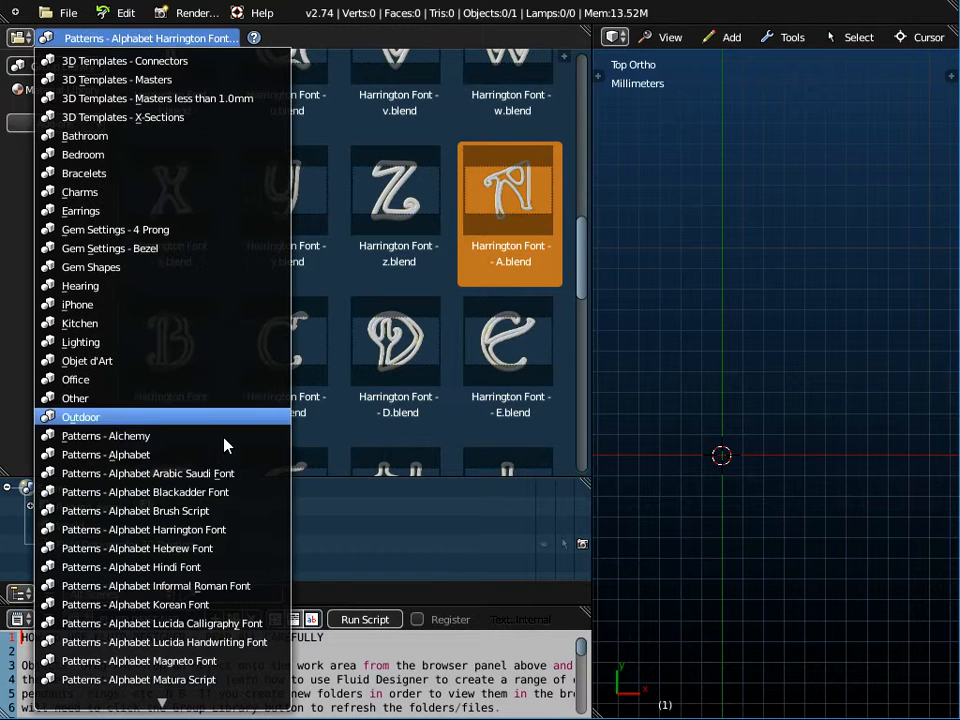
left_click(221, 493)
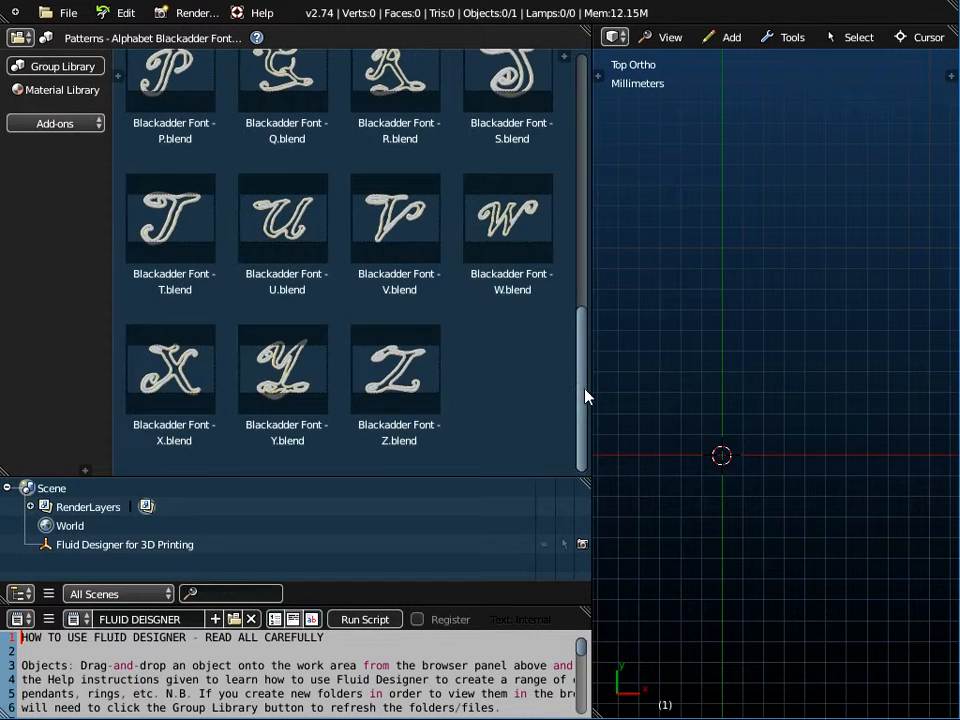
scroll(570, 345, "up", 3)
left_click(145, 42)
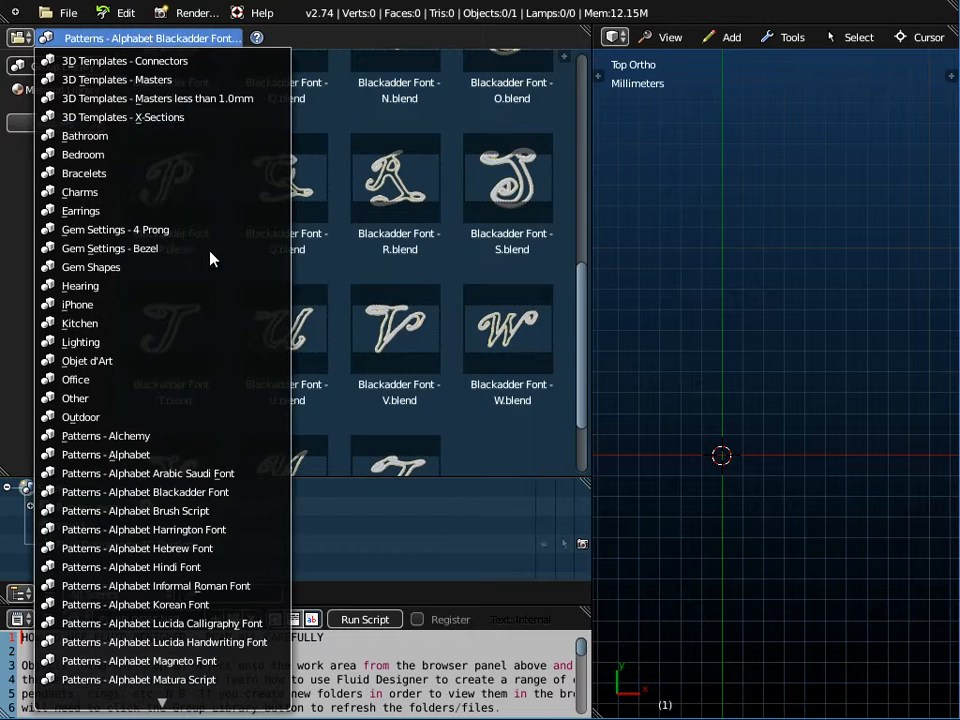
left_click(212, 510)
mouse_move(583, 208)
left_mouse_down()
mouse_move(593, 396)
mouse_move(579, 150)
left_mouse_up()
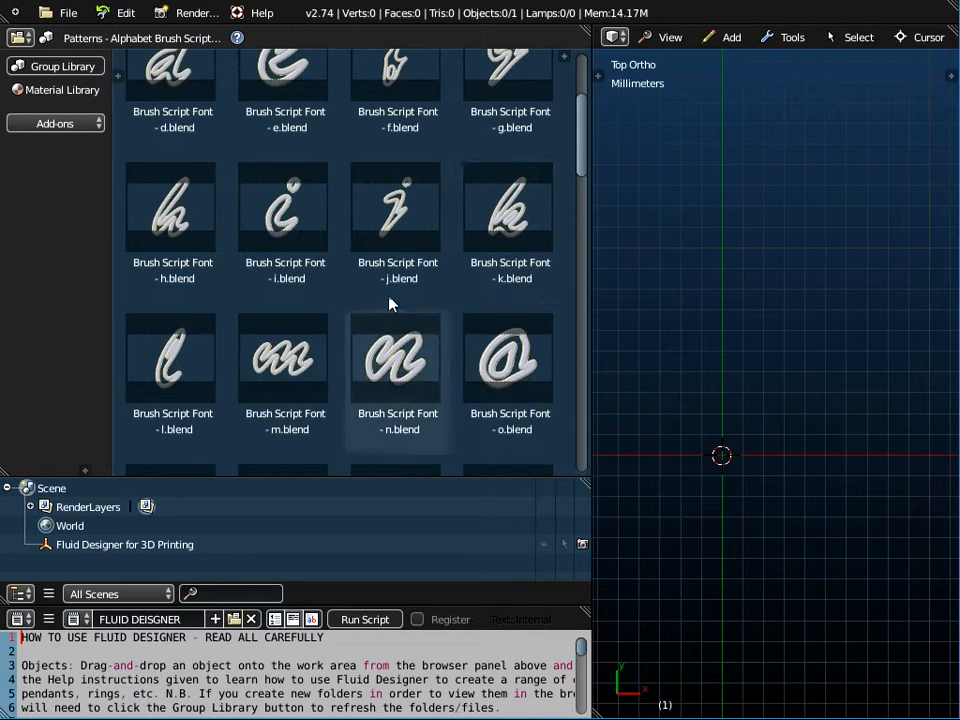
Step: Reload the group library and switch it to the Patterns - Hearts category
left_click(66, 68)
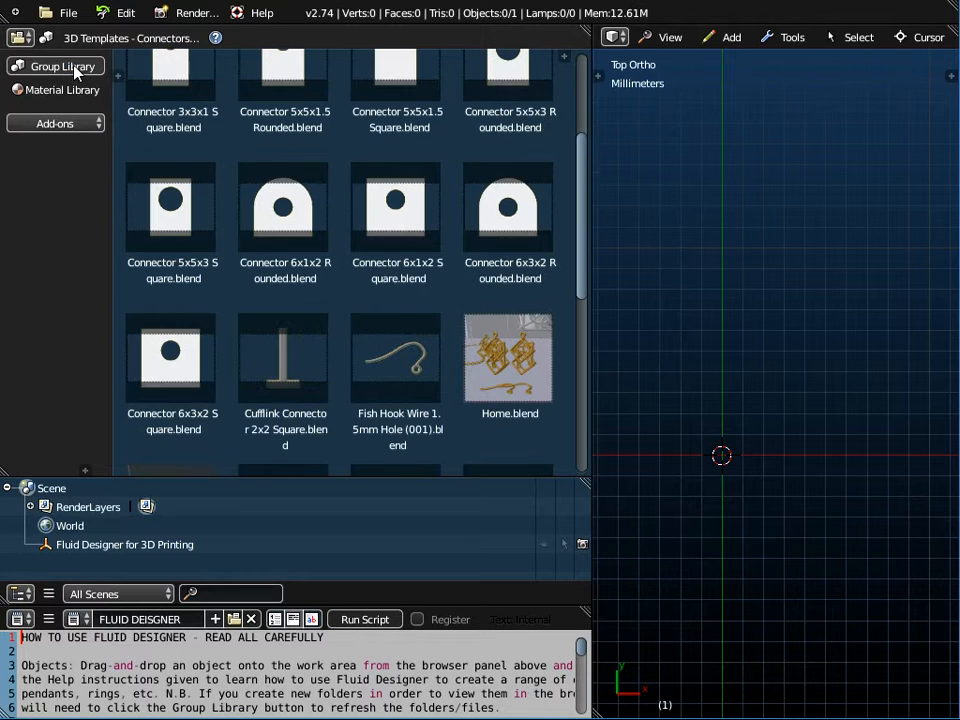
left_click(116, 39)
scroll(150, 600, "down", 18)
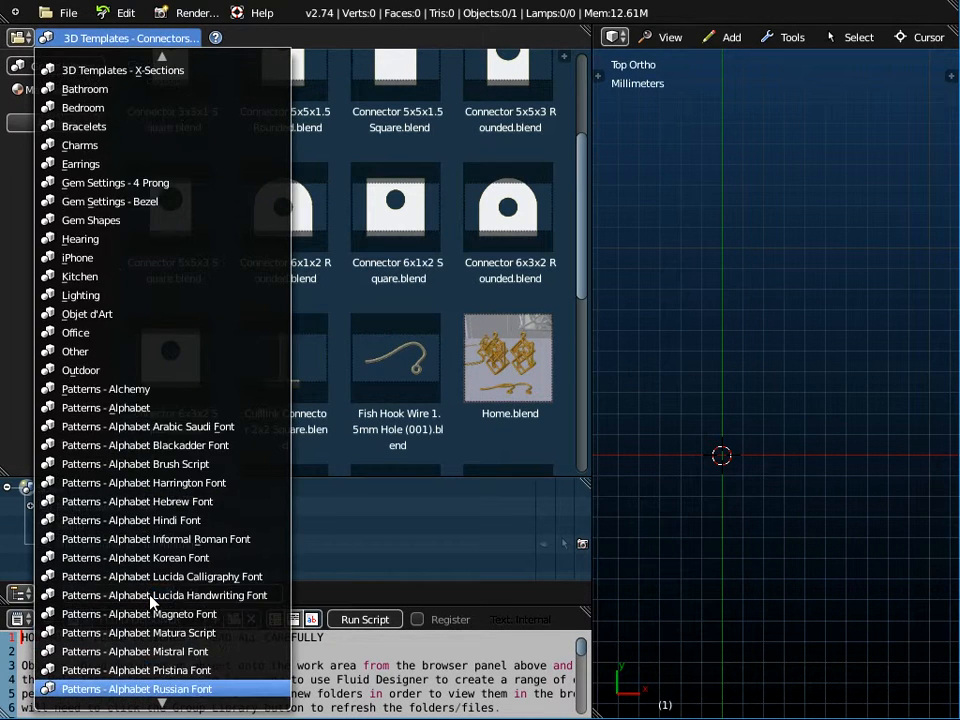
scroll(150, 600, "down", 15)
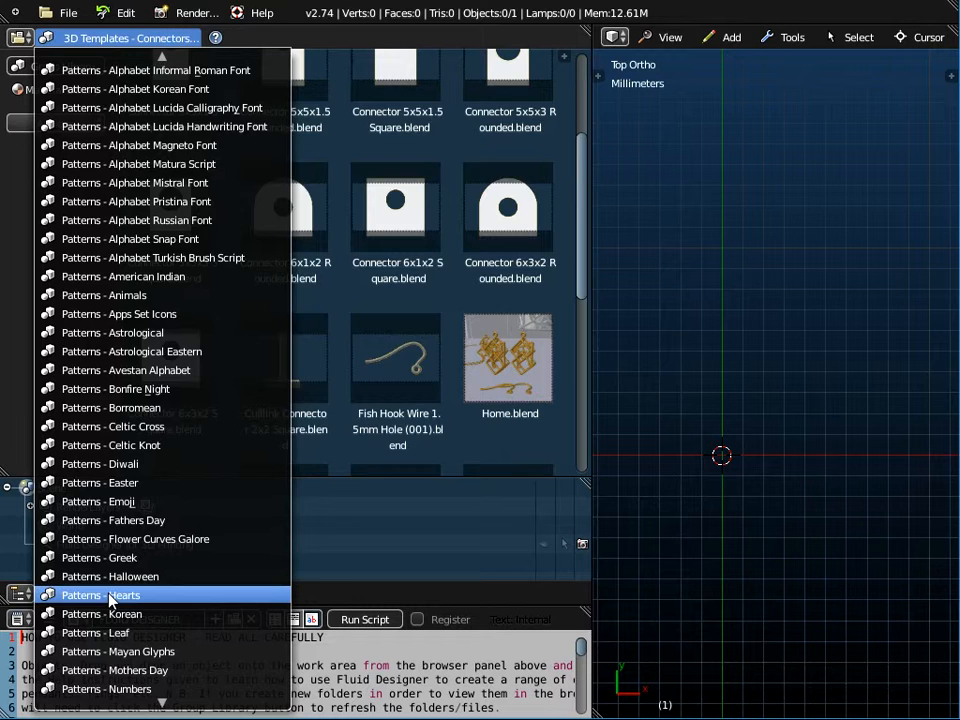
left_click(110, 597)
Step: Find the Heart (015) pattern among the hearts and load it into the work area
left_click_drag(585, 319, 587, 148)
scroll(358, 214, "down", 4)
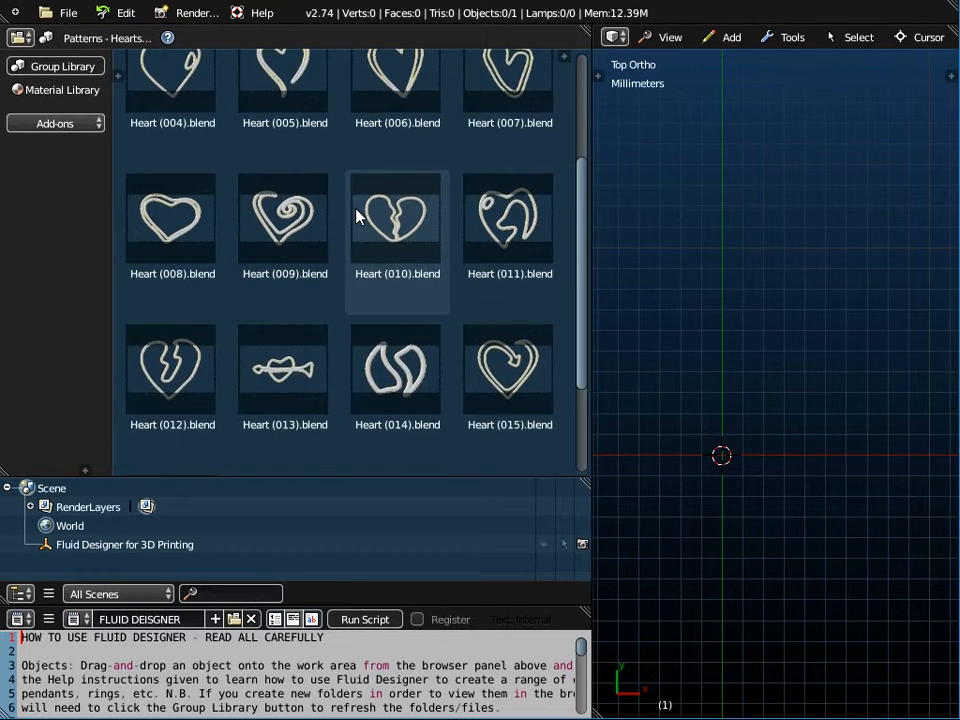
scroll(358, 216, "up", 6)
scroll(358, 216, "down", 4)
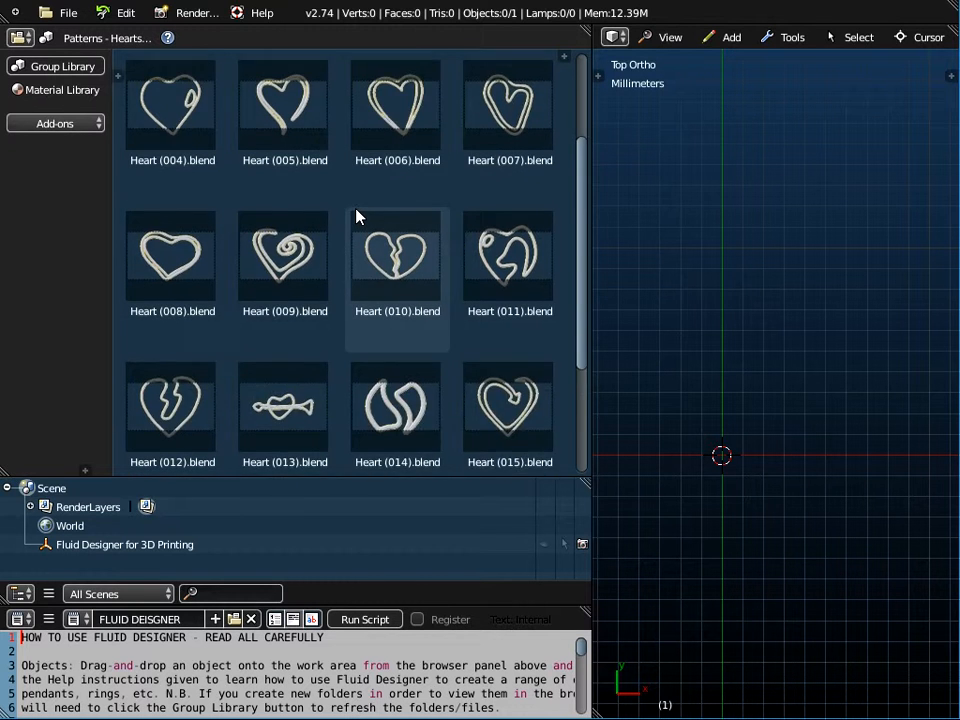
scroll(357, 216, "down", 4)
left_click(467, 307)
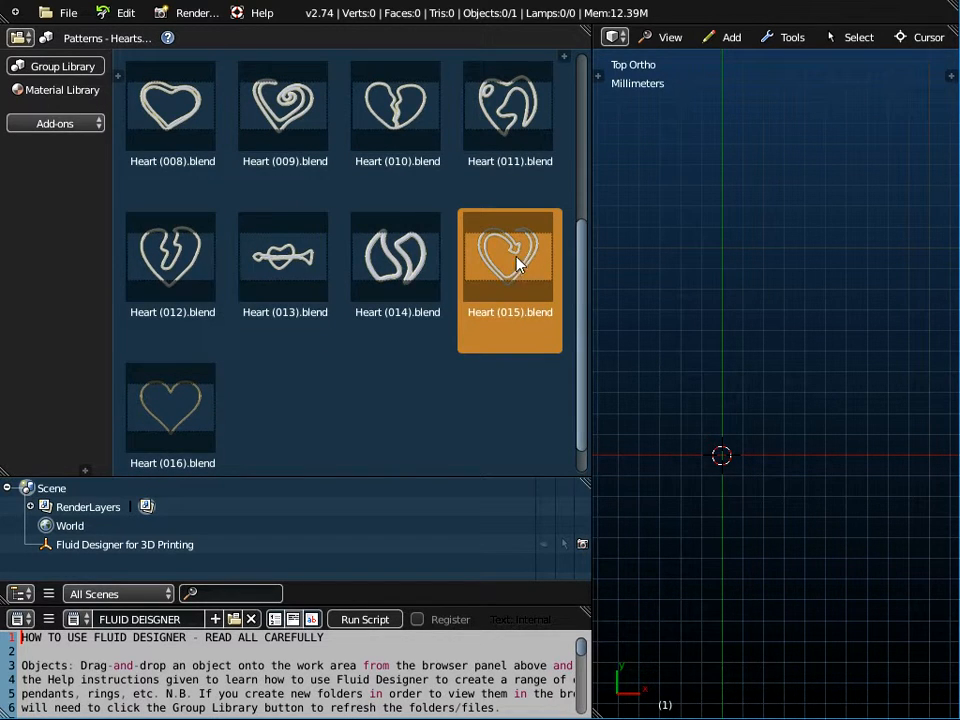
left_click_drag(506, 257, 635, 255)
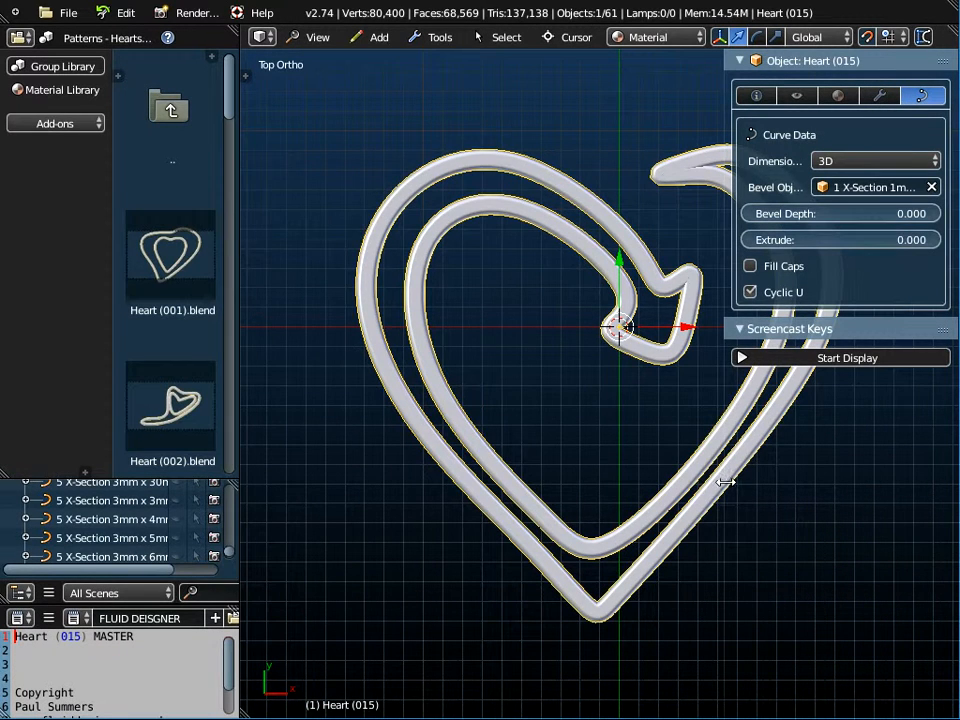
Step: Narrow the properties sidebar, start the Screencast Keys display and collapse its section
left_click_drag(724, 482, 744, 482)
scroll(521, 471, "down", 3)
middle_click_drag(523, 471, 534, 405)
left_click(836, 358)
left_click(810, 328)
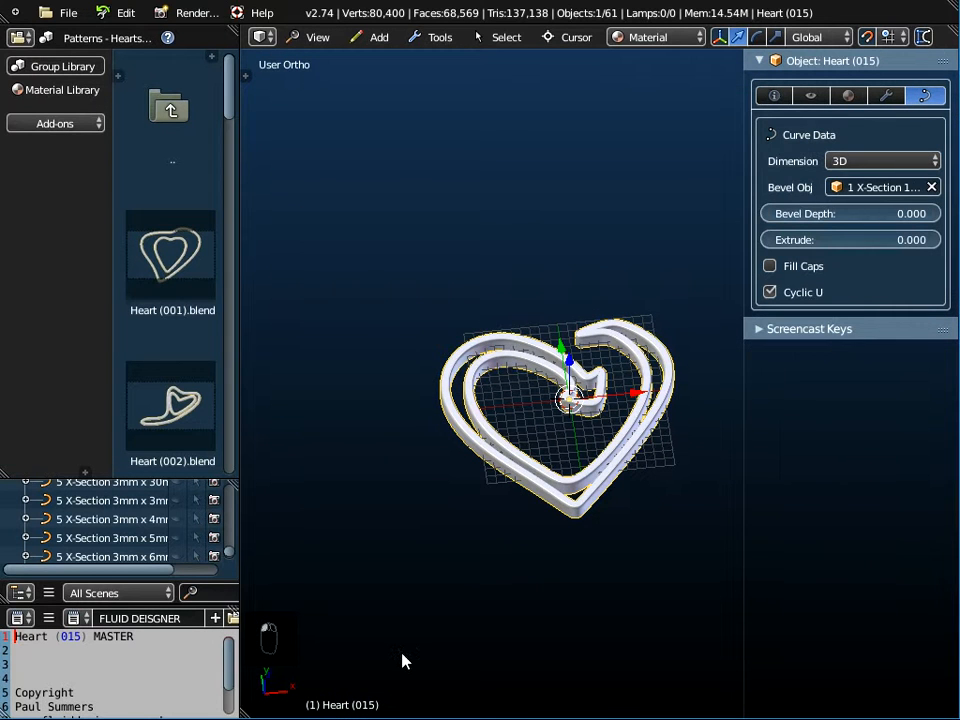
scroll(567, 488, "up", 3)
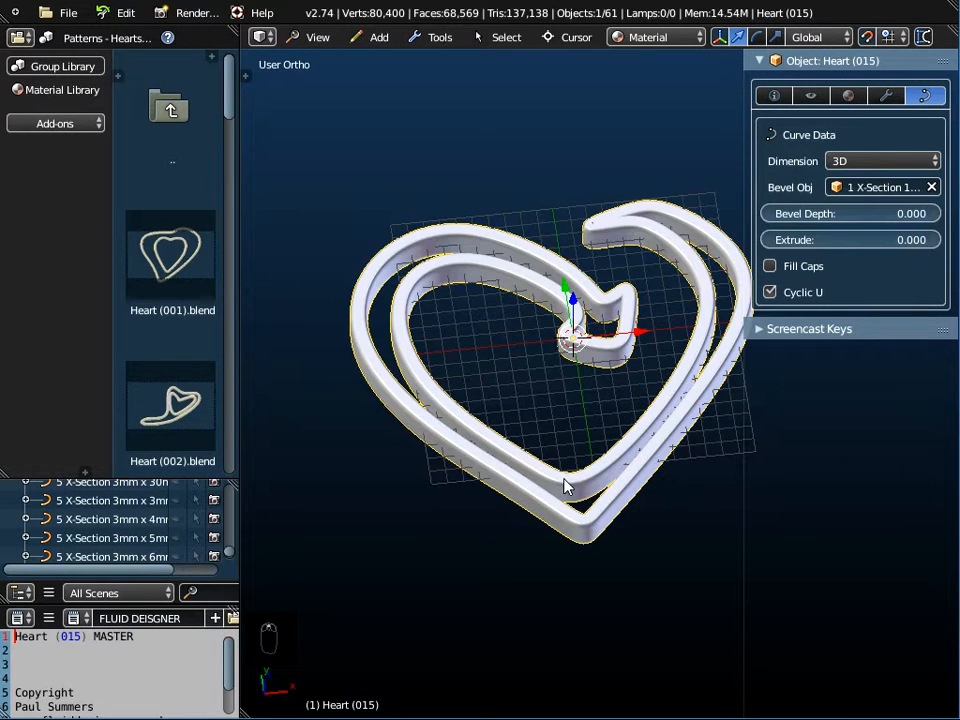
Step: Check the heart's dimensions, then show its curve data with the sidebar widened enough to read the bevel object's full name
left_click(774, 95)
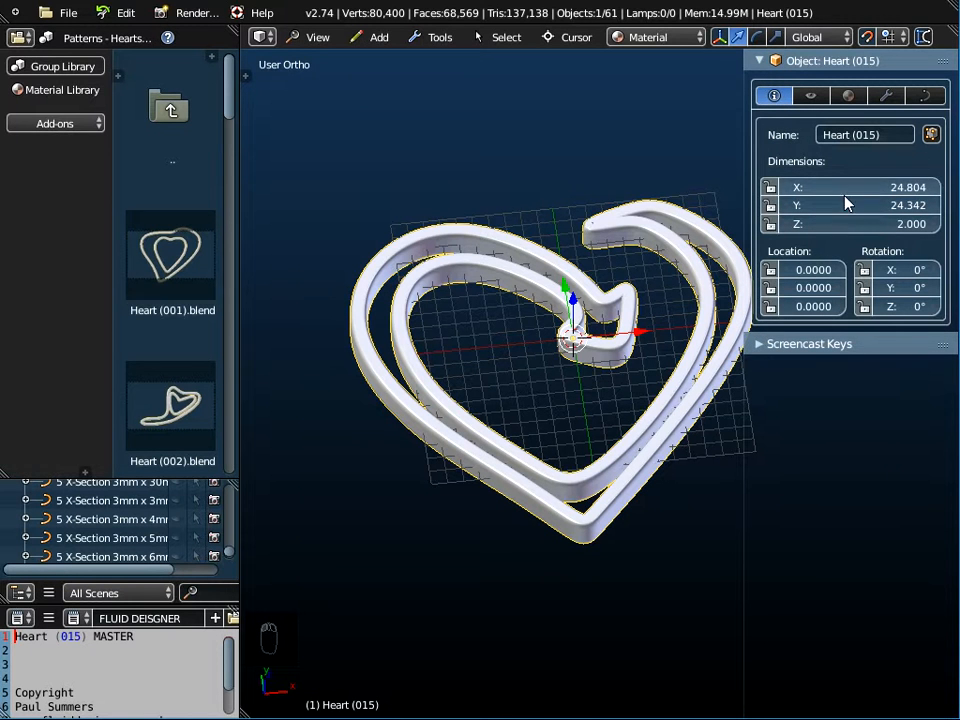
middle_click_drag(568, 364, 538, 459)
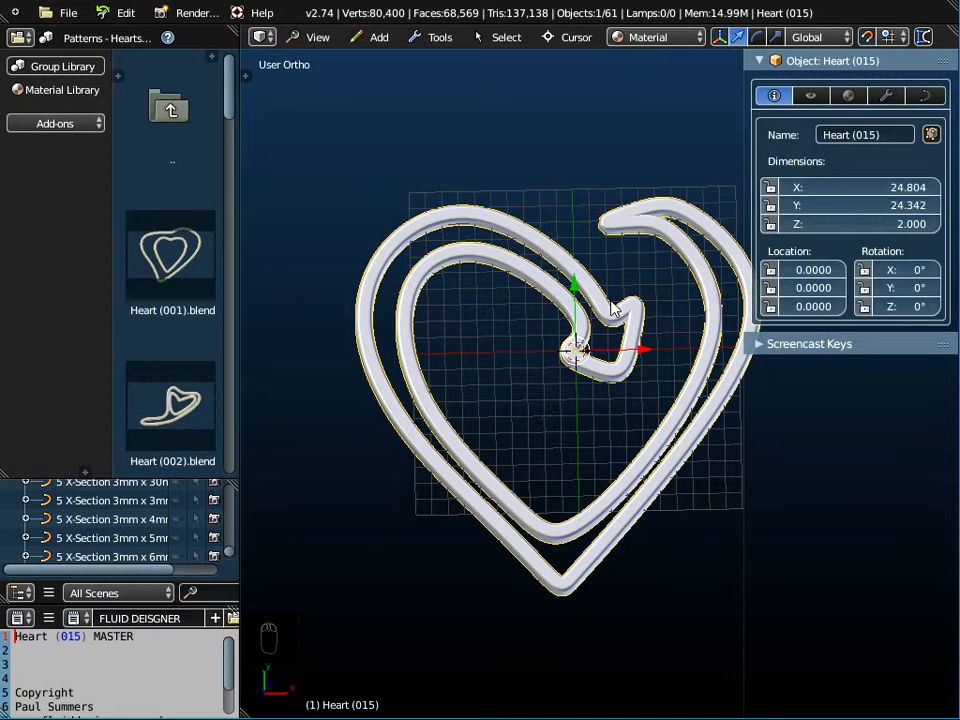
left_click(926, 96)
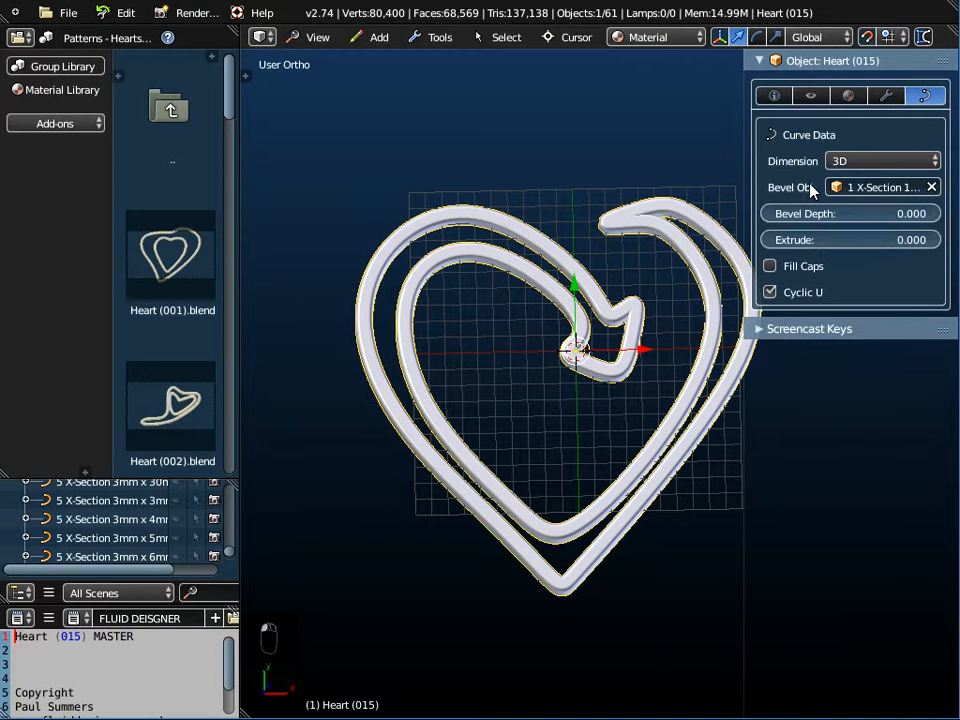
left_click_drag(744, 213, 661, 213)
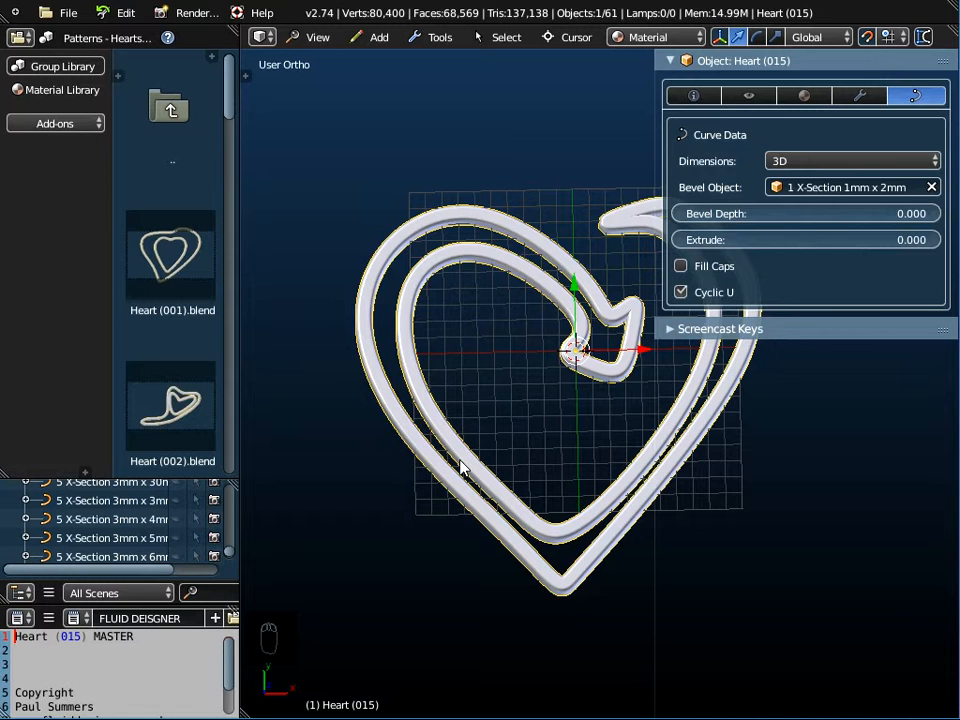
scroll(461, 467, "up", 2)
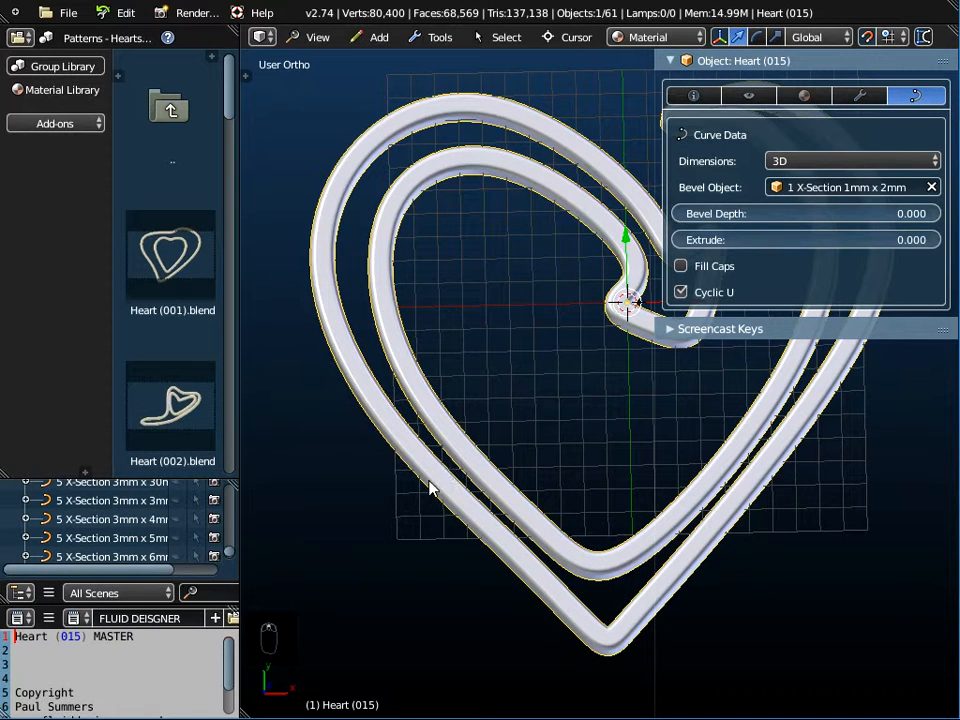
middle_click_drag(458, 486, 474, 428)
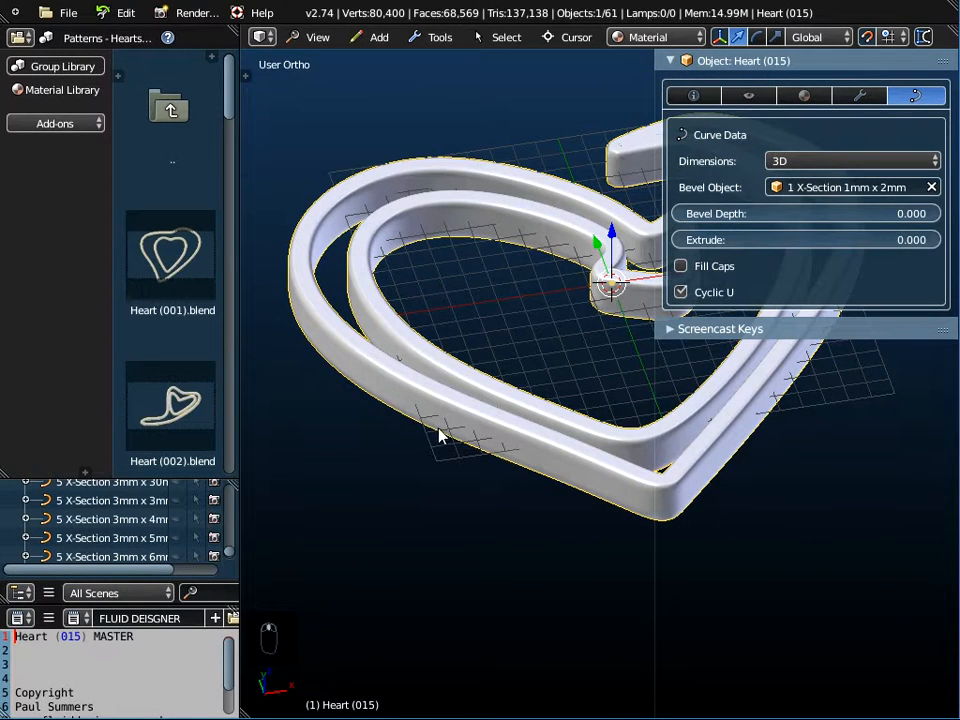
Step: Try the 1 X-Section 1mm x 3mm bevel object on the heart curve, followed by 1 X-Section 1mm x 5mm
left_click(823, 190)
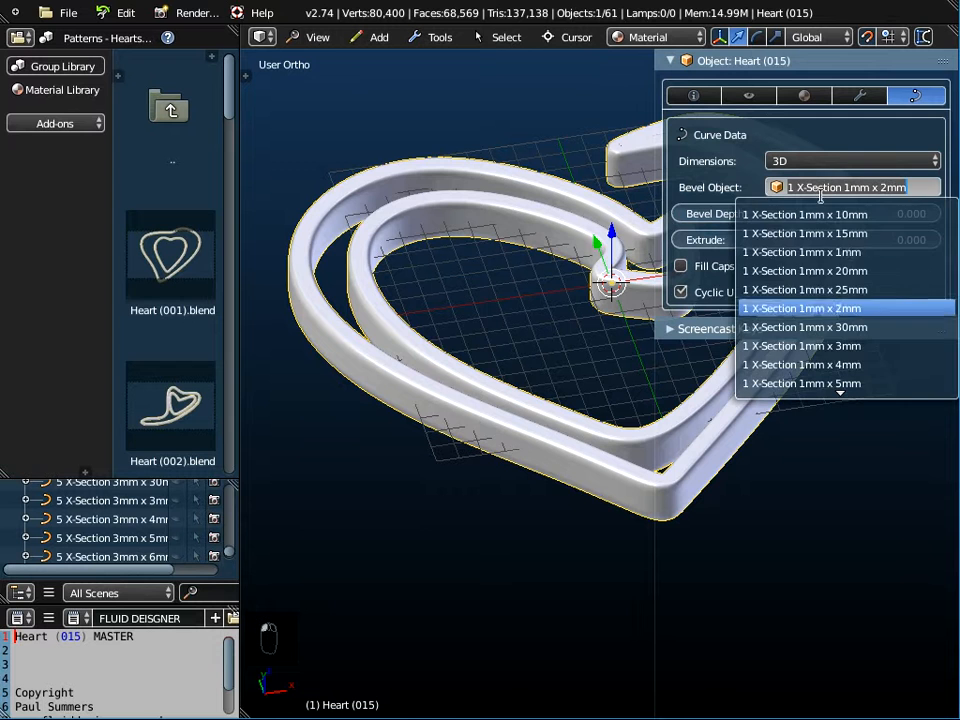
left_click(838, 346)
left_click(812, 189)
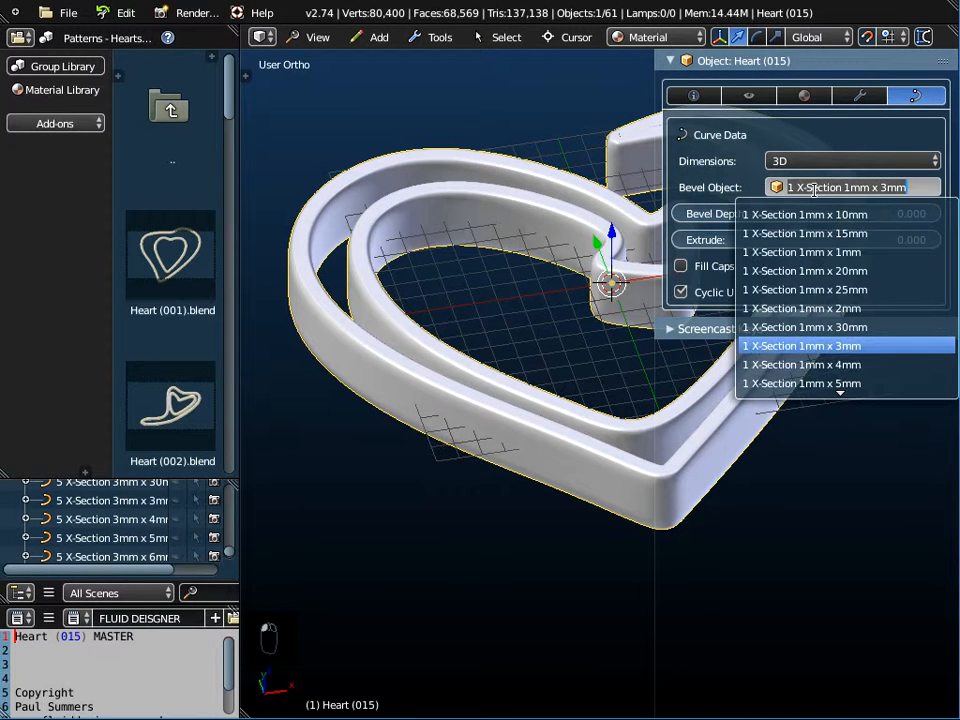
left_click(801, 383)
middle_click_drag(499, 394, 490, 469)
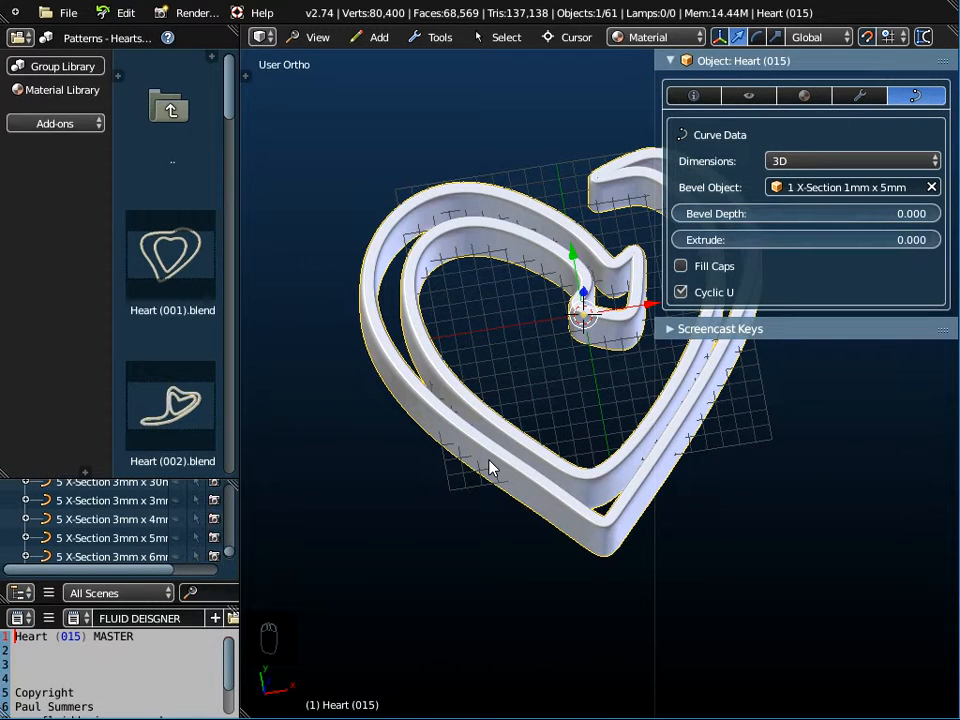
Step: Set the heart's bevel object to 1 X-Section 1mm x 2mm and narrow the properties sidebar
left_click(828, 187)
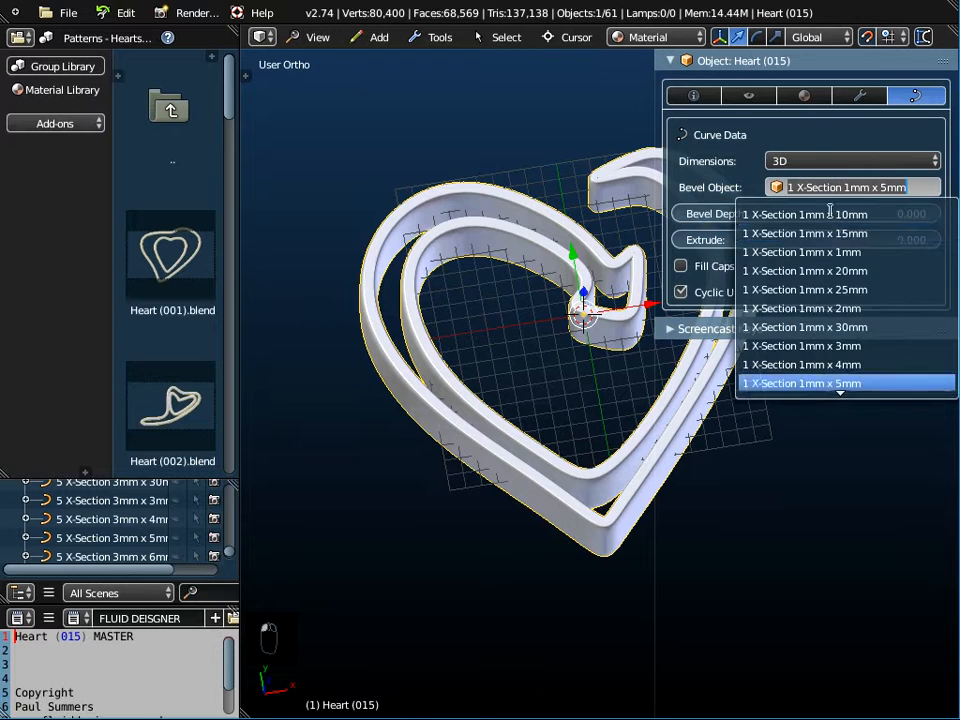
left_click(822, 308)
middle_click_drag(537, 372, 516, 396)
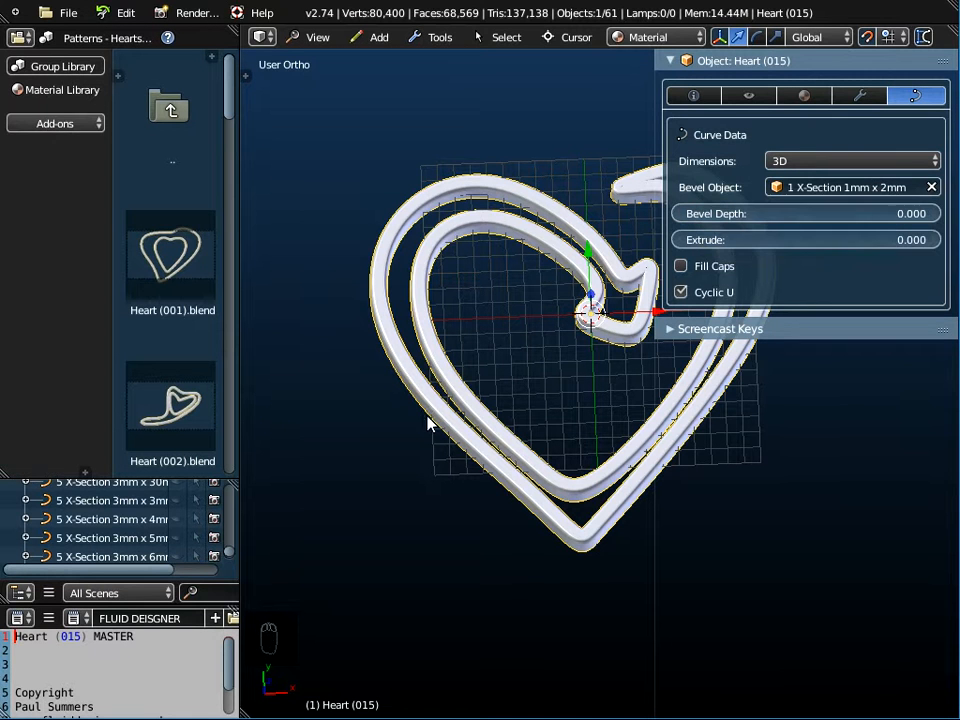
left_click_drag(656, 467, 710, 466)
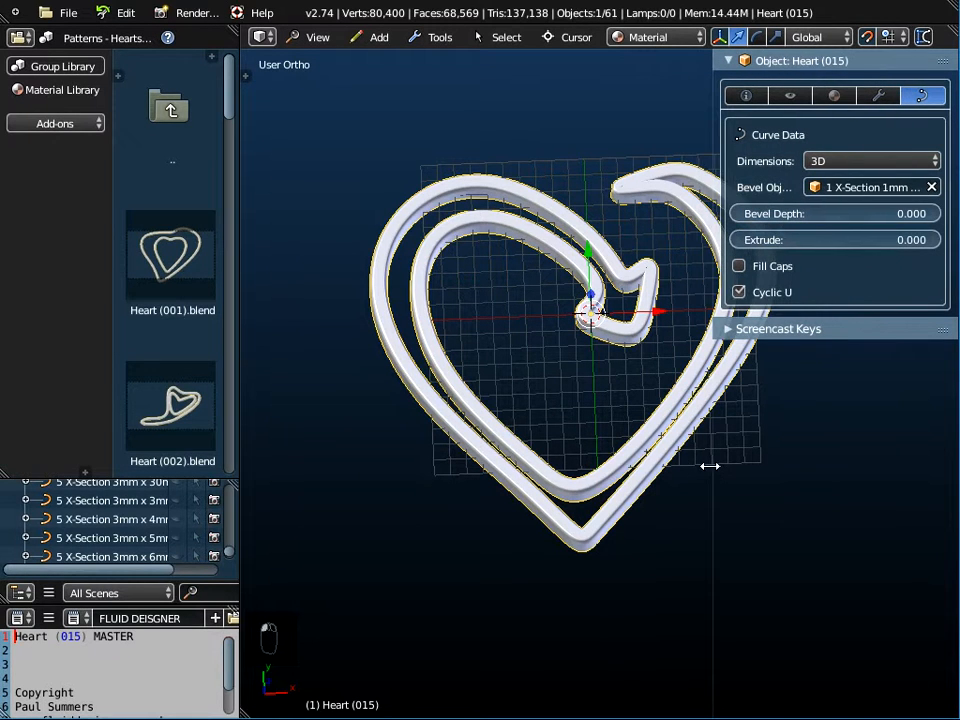
Step: View the heart from the top and browse the Patterns - Alphabet Harrington Font library down to its capital letters
left_click(317, 37)
left_click(330, 124)
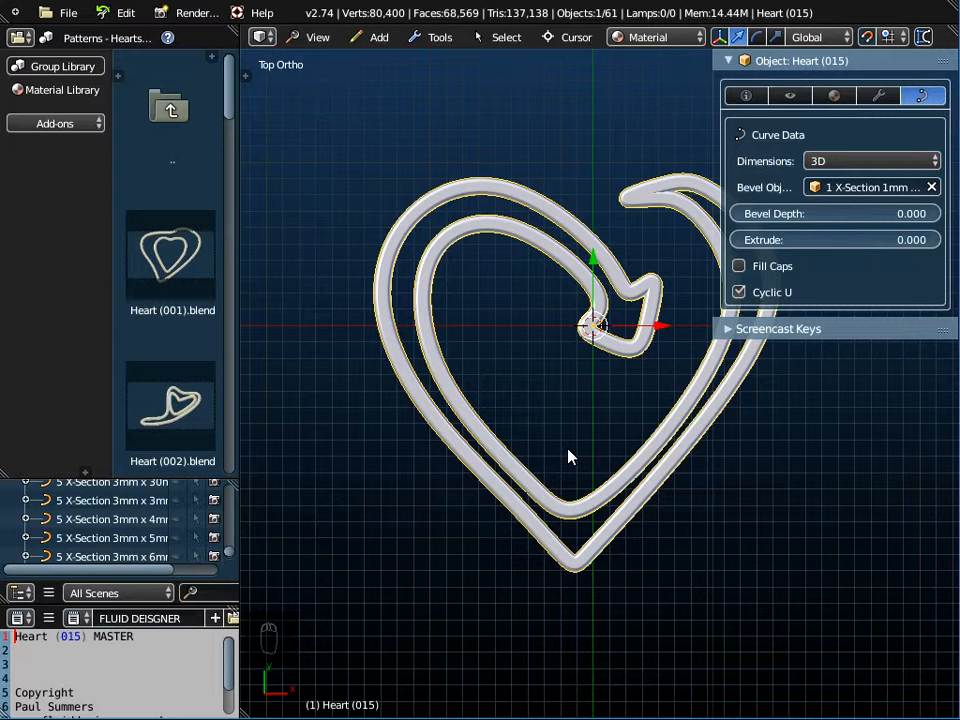
left_click(173, 112)
left_click(81, 38)
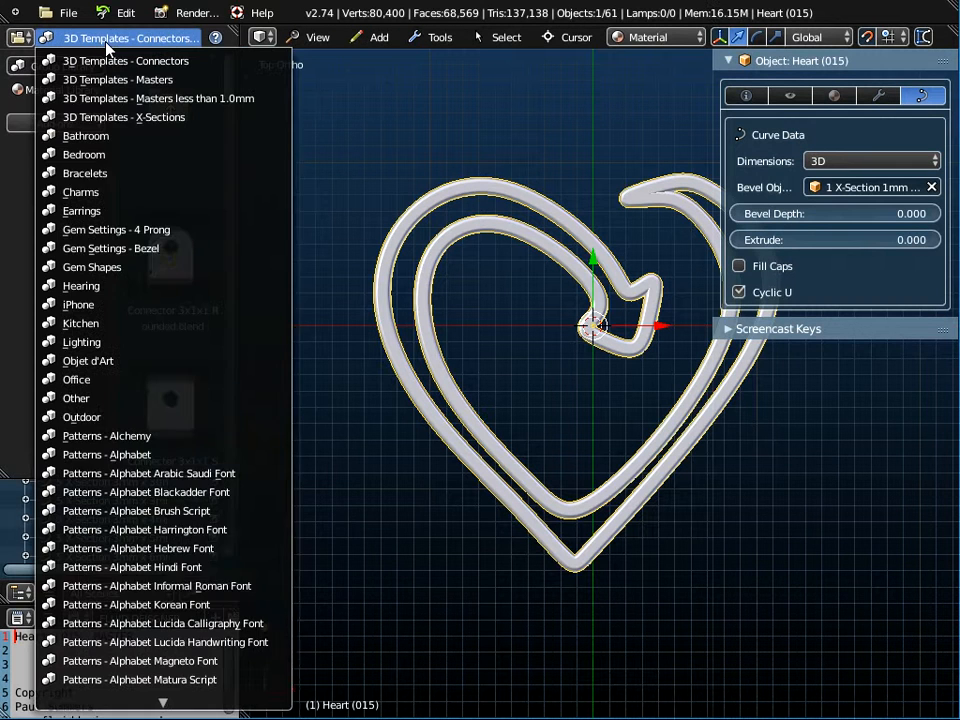
left_click(127, 537)
scroll(193, 172, "down", 6)
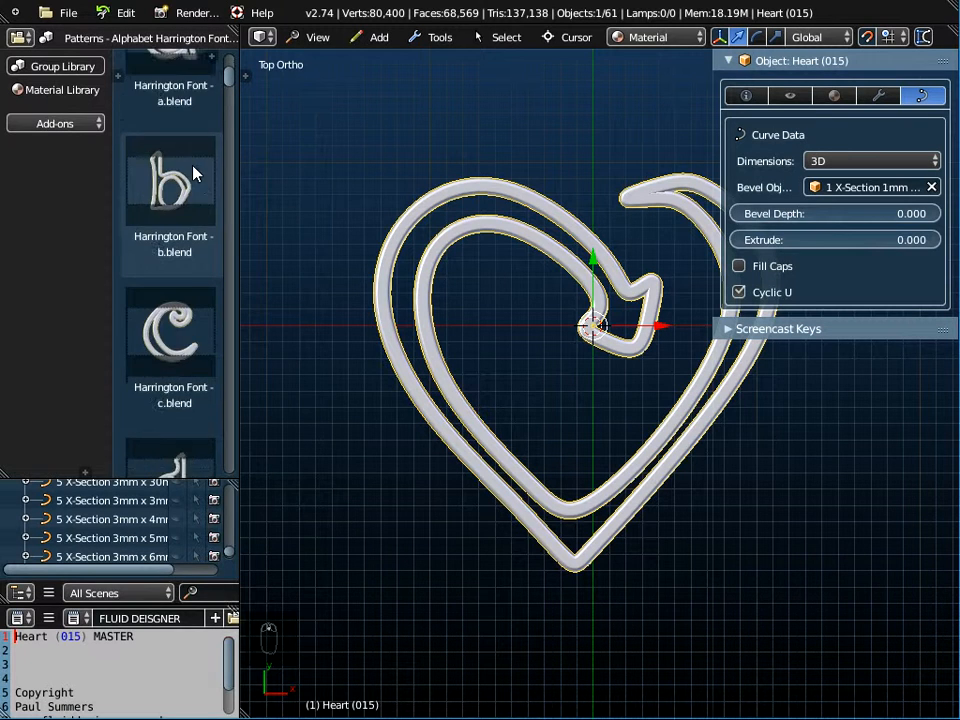
left_click_drag(231, 83, 231, 288)
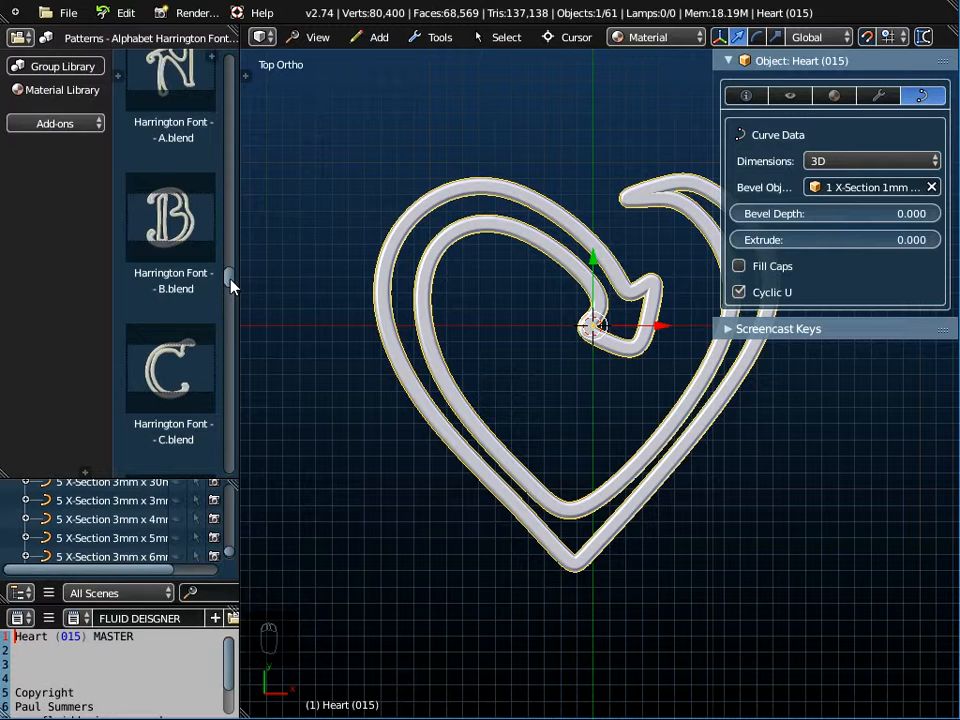
scroll(180, 175, "up", 2)
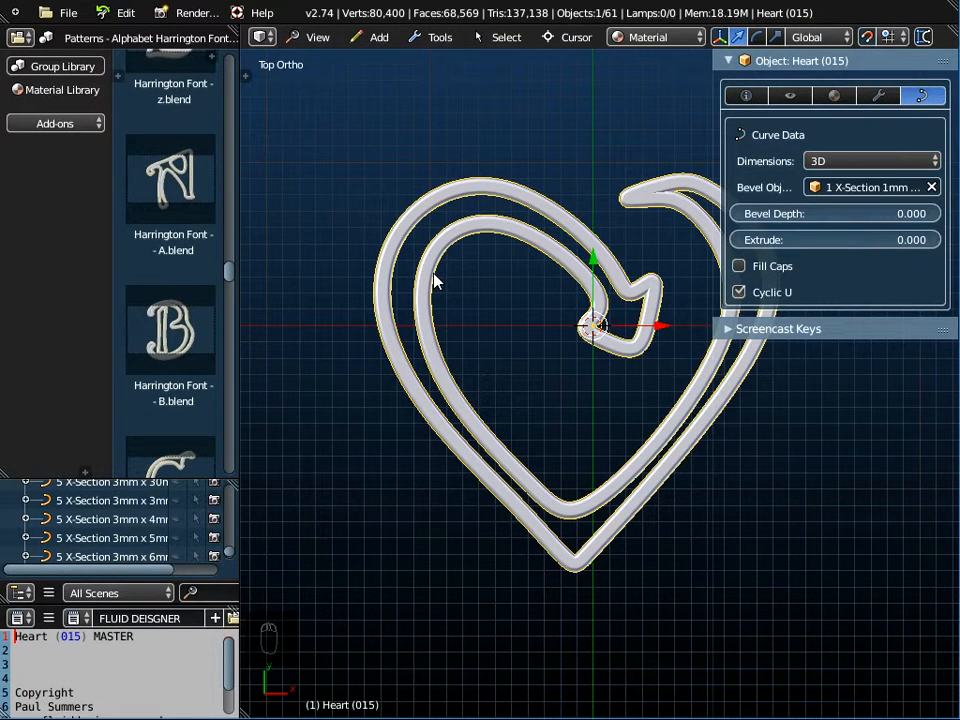
Step: Append the Harrington Font - A object from Harrington Font – A.blend in the Patterns - Alphabet Harrington Font folder
left_click(68, 13)
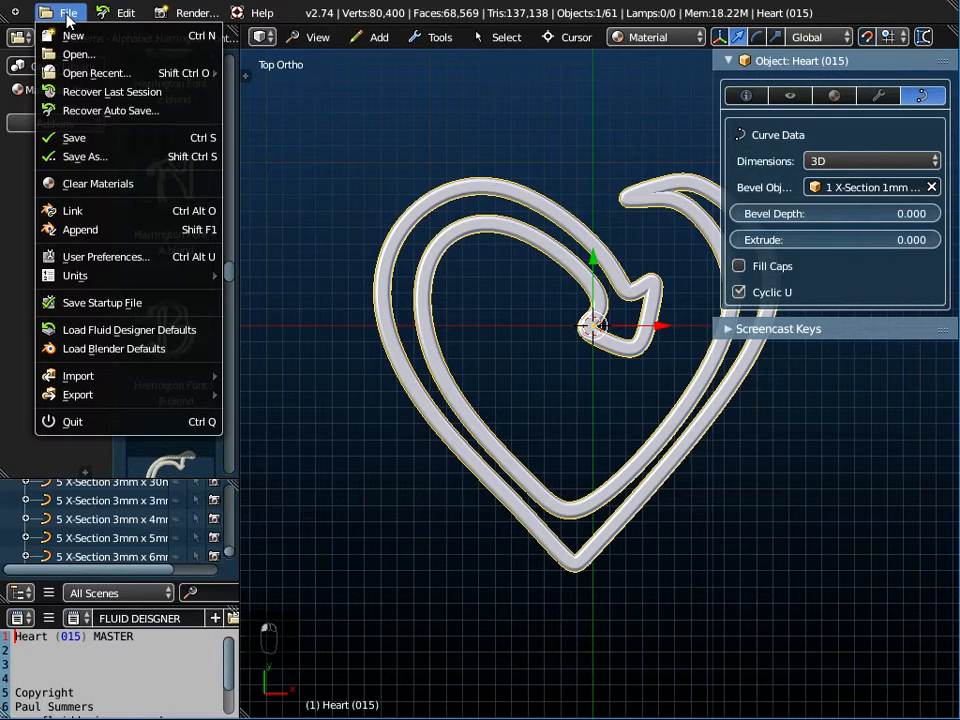
left_click(78, 170)
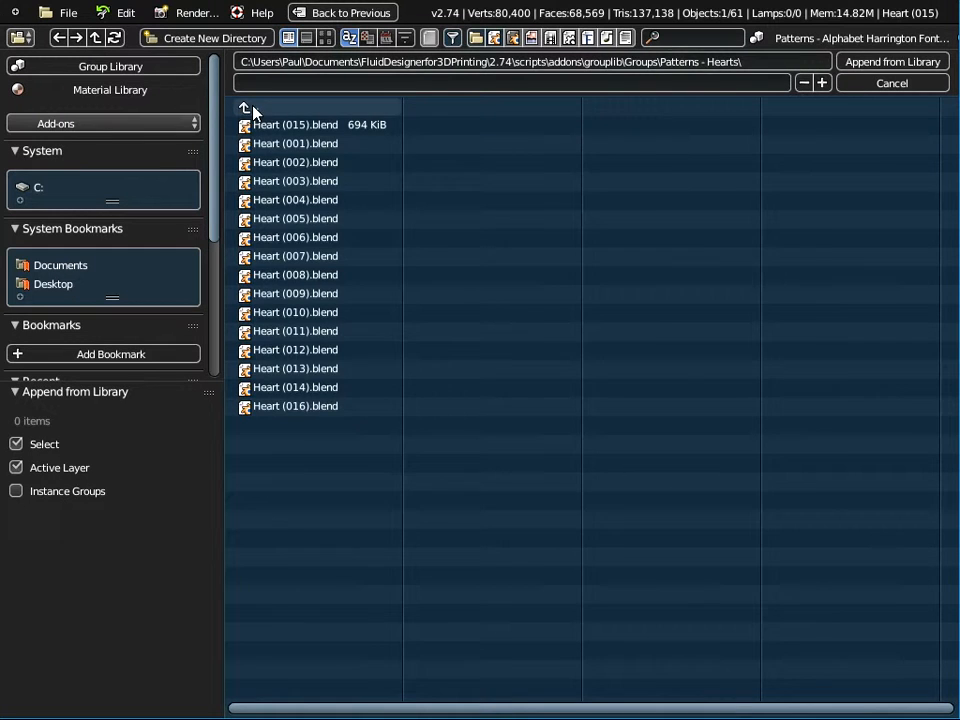
left_click(244, 106)
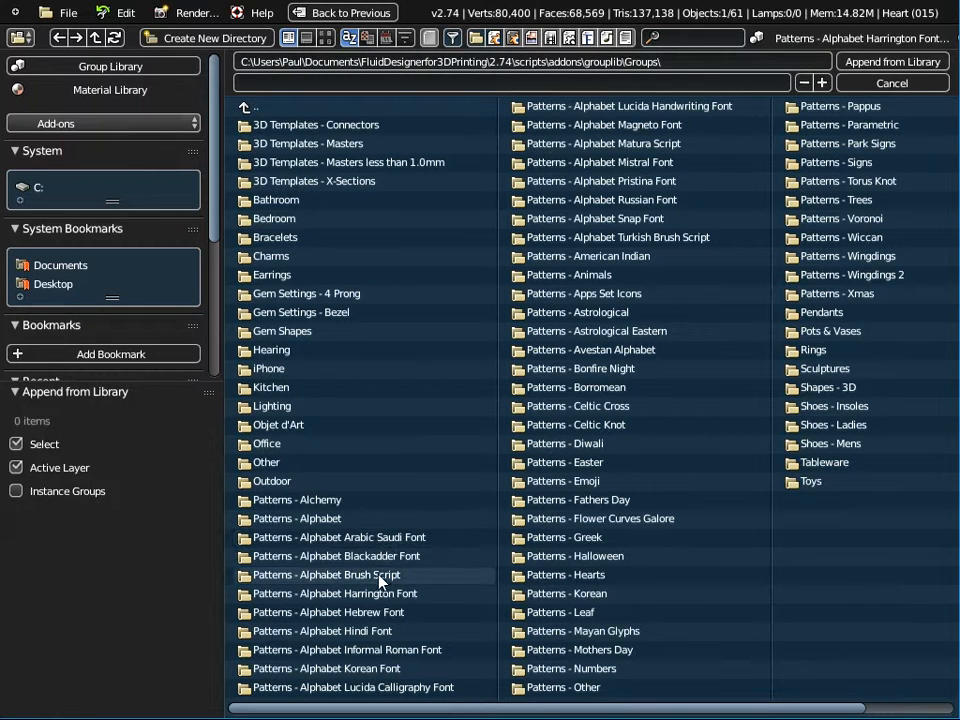
left_click(318, 598)
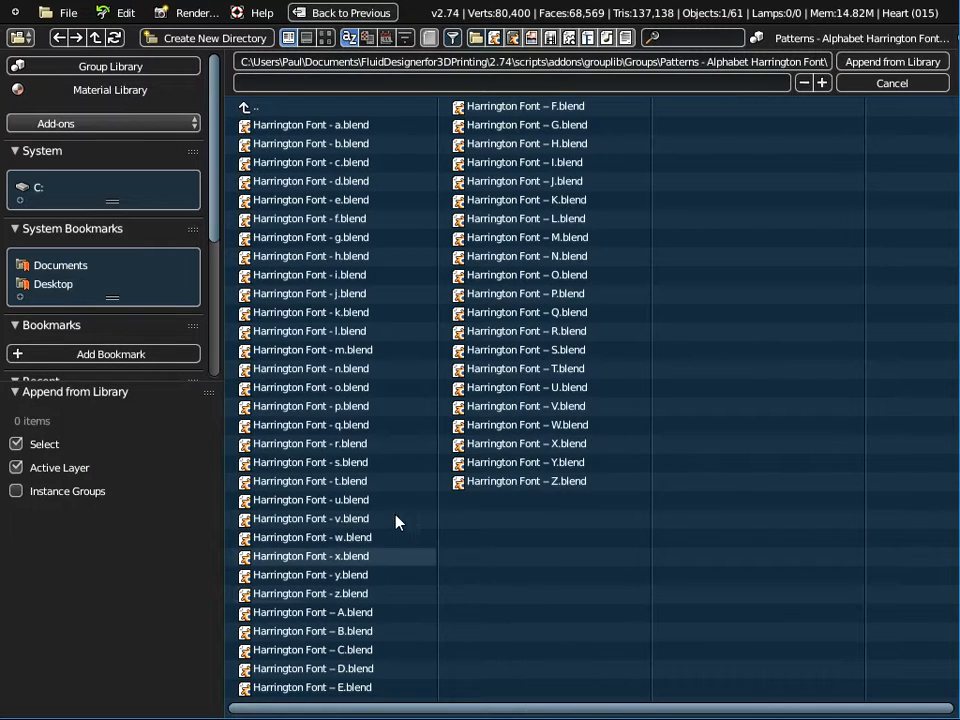
left_click(350, 612)
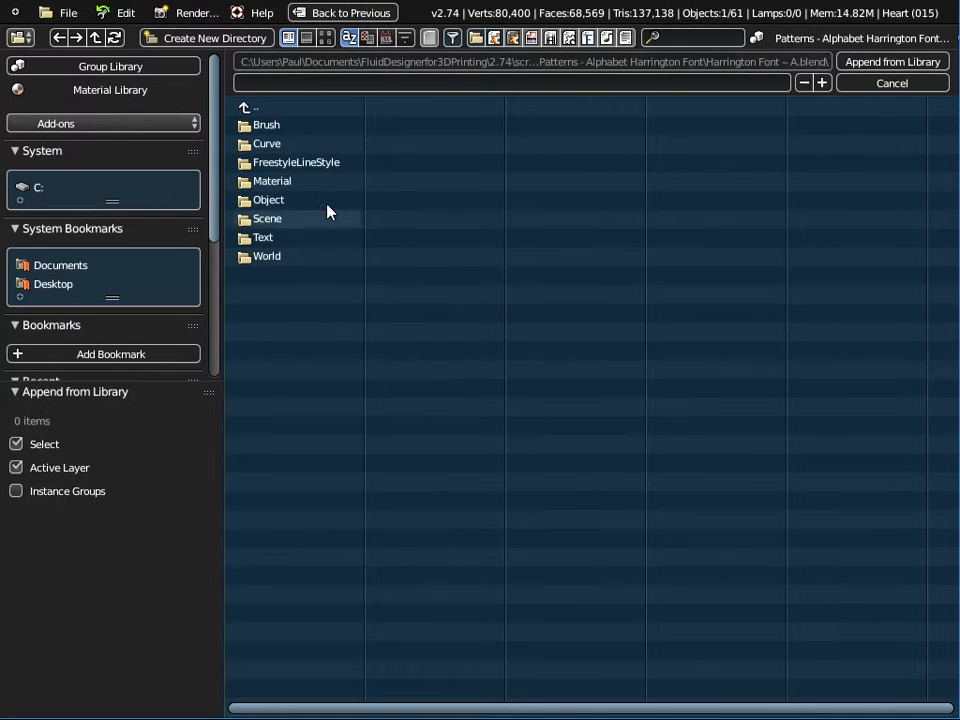
left_click(272, 201)
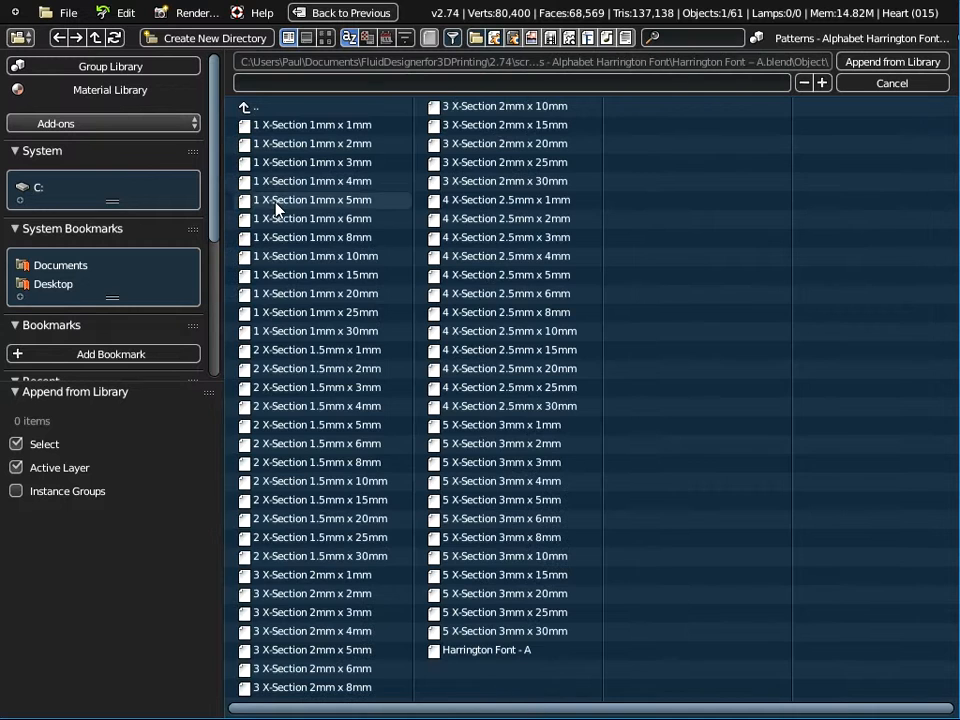
left_click(487, 652)
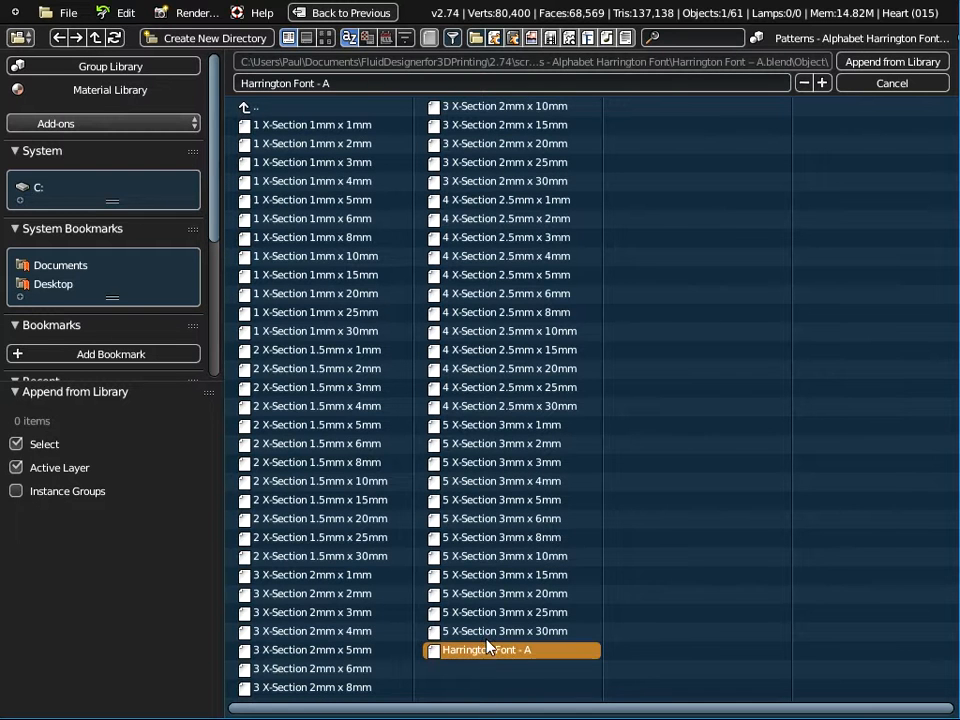
left_click(889, 62)
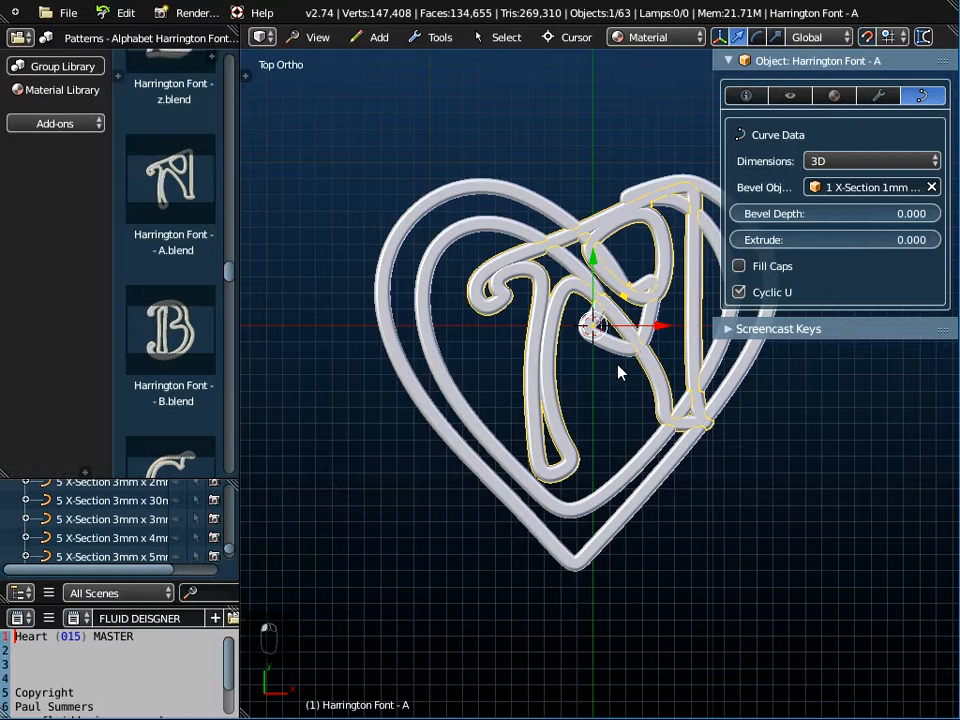
Step: Move the letter A by -2 along X and slightly down along Y so it sits inside the heart
key("g")
key("x")
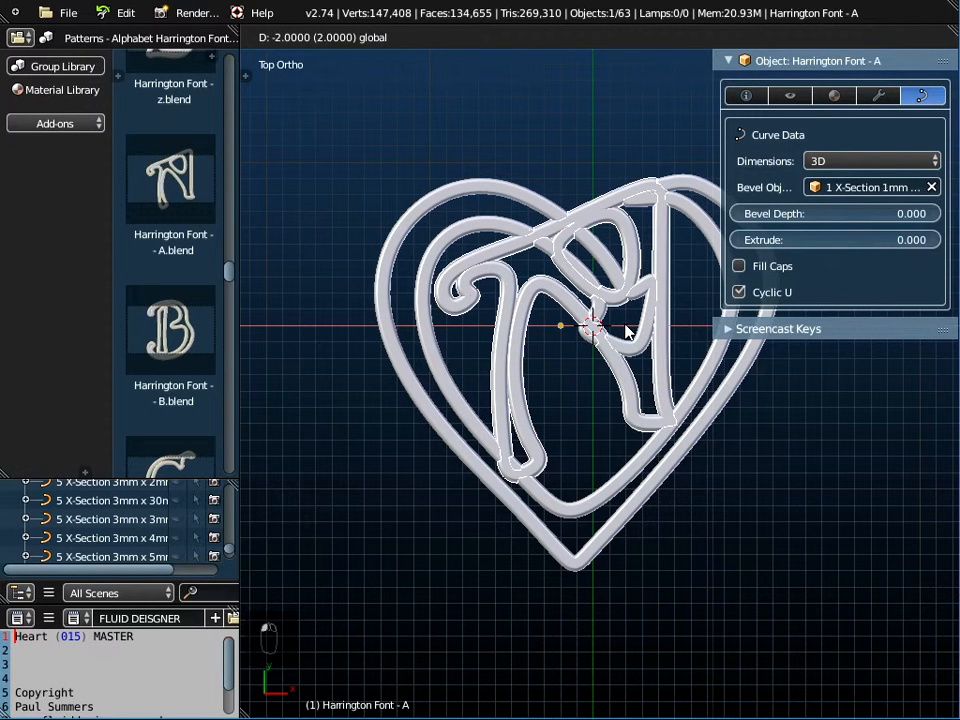
key("Return")
key("g")
key("x")
key("Return")
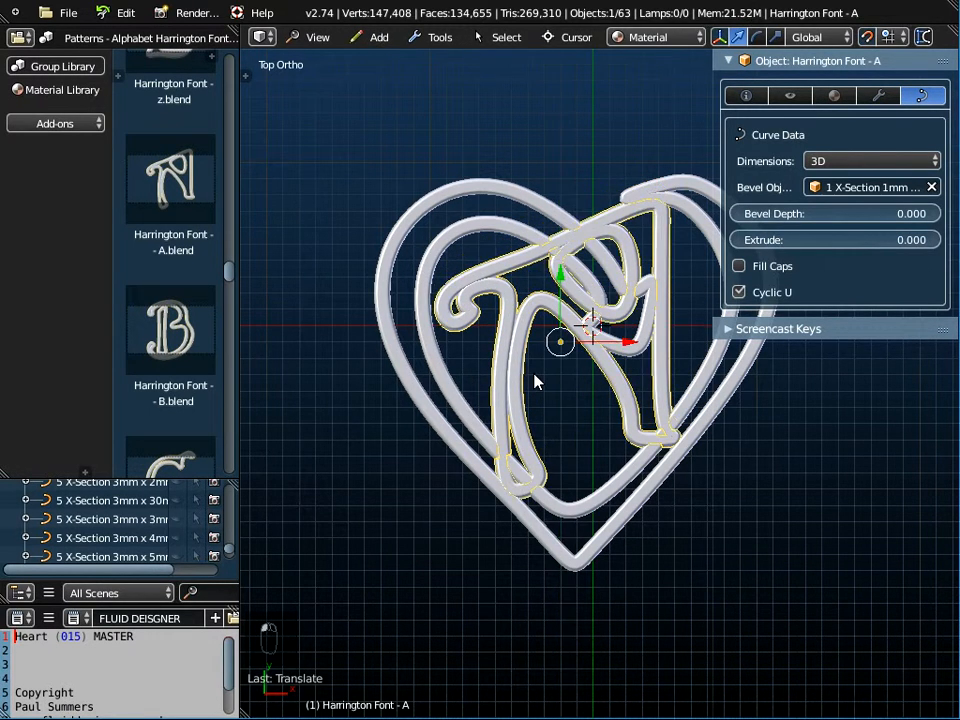
Step: Scale the letter A uniformly to 0.9 and apply its scale
scroll(564, 414, "down", 3)
mouse_move(564, 414)
middle_mouse_down()
mouse_move(588, 358)
mouse_move(574, 433)
middle_mouse_up()
scroll(588, 360, "up", 3)
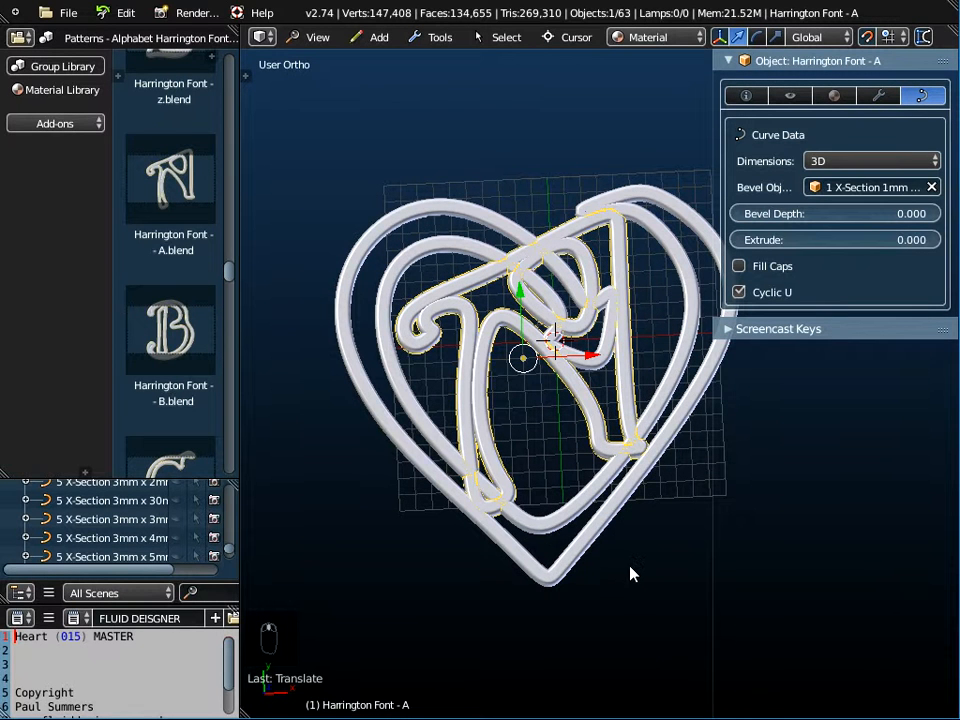
key("s")
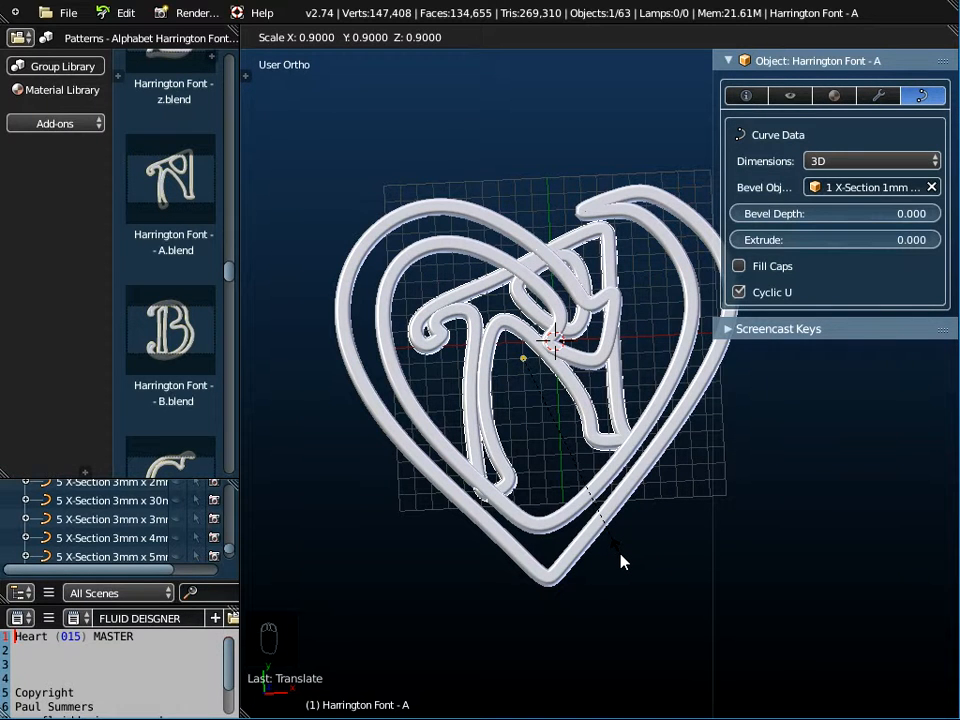
left_click(620, 562)
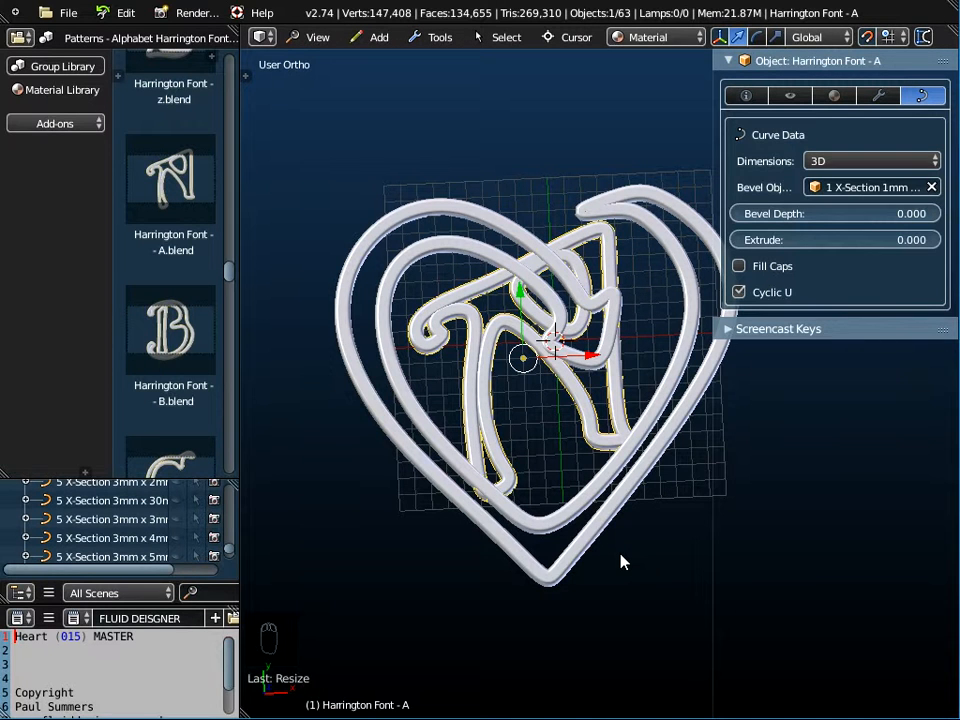
key("ctrl+a")
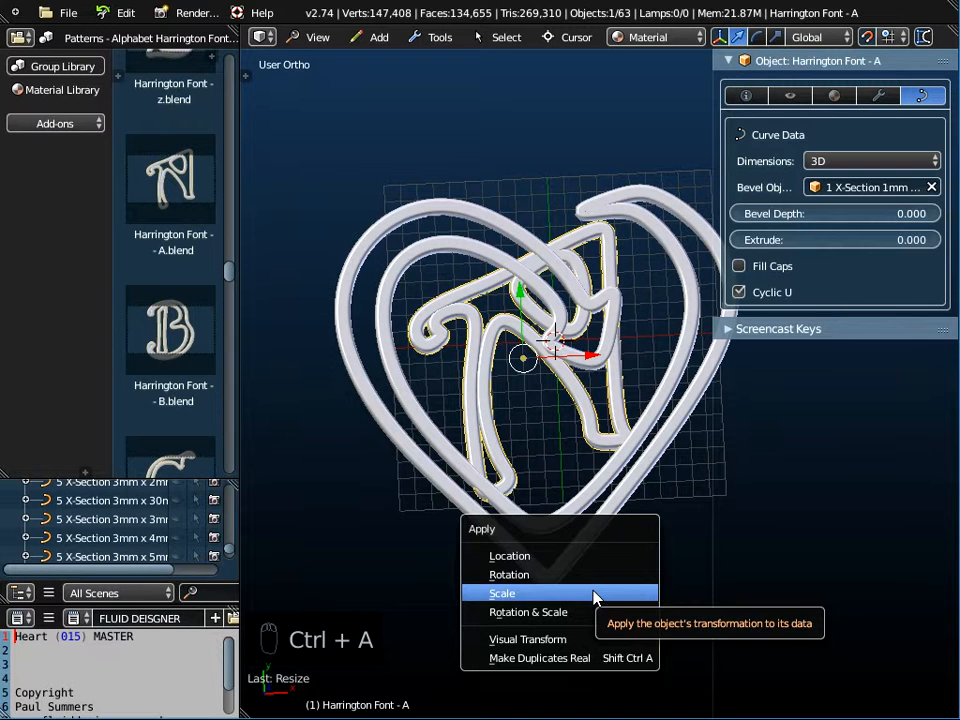
left_click(594, 597)
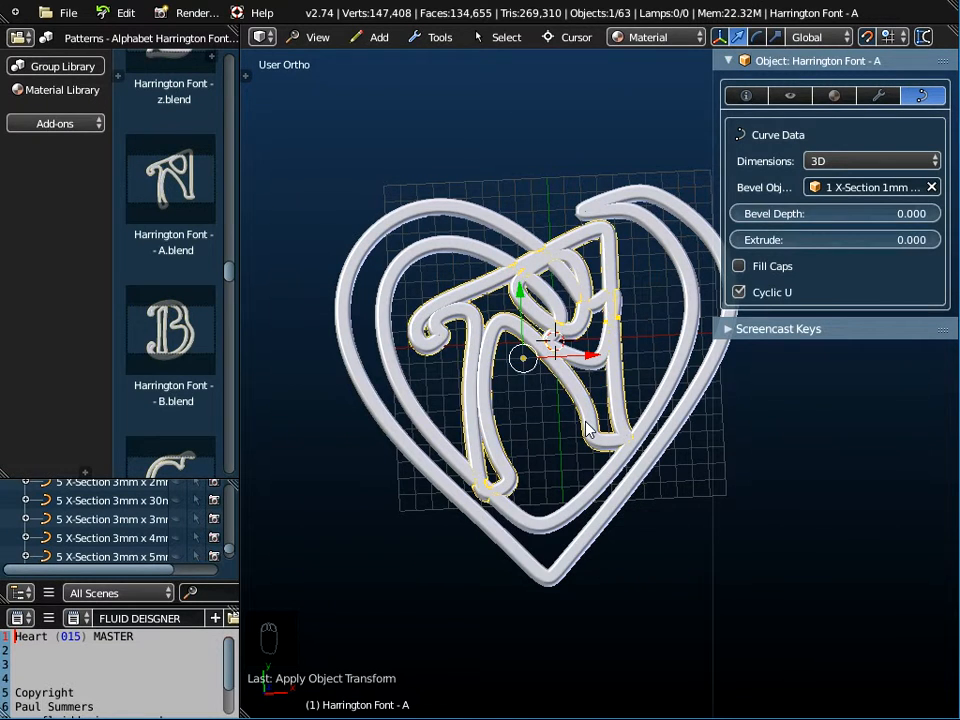
Step: Check the full name of the letter's bevel object by temporarily widening the properties sidebar
scroll(588, 428, "up", 4)
middle_click_drag(587, 428, 585, 386)
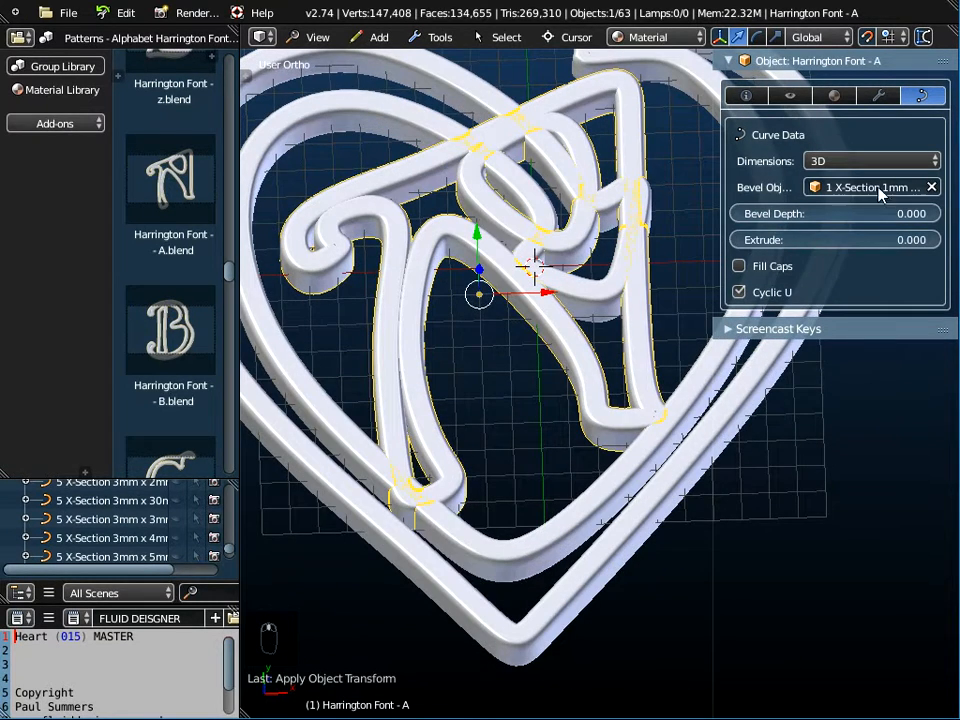
left_click_drag(710, 188, 598, 190)
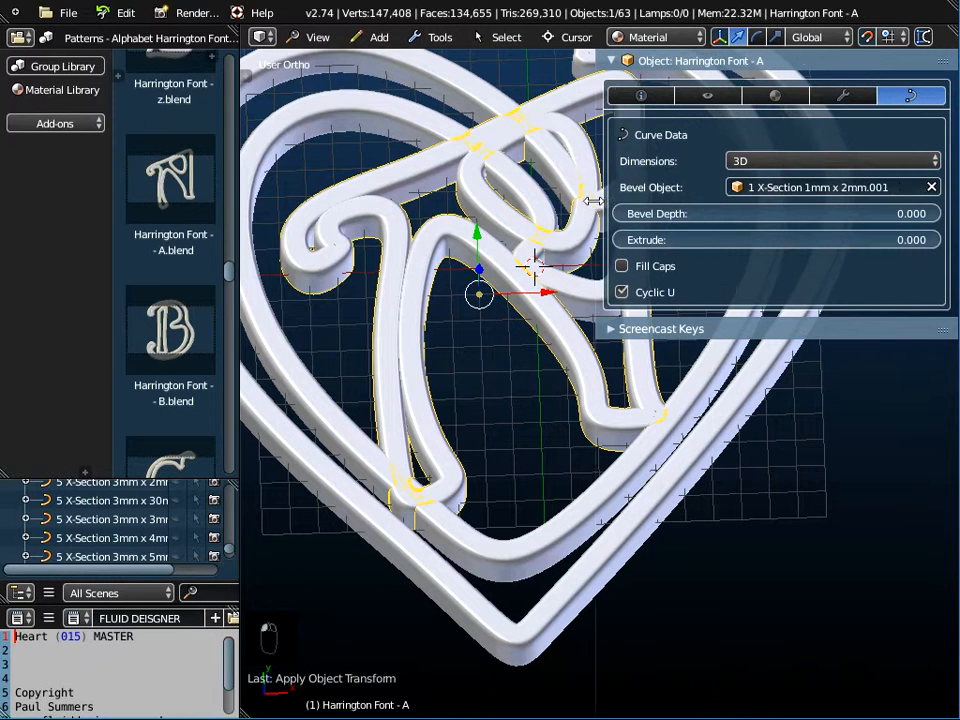
left_click_drag(603, 335, 726, 335)
scroll(611, 375, "down", 4)
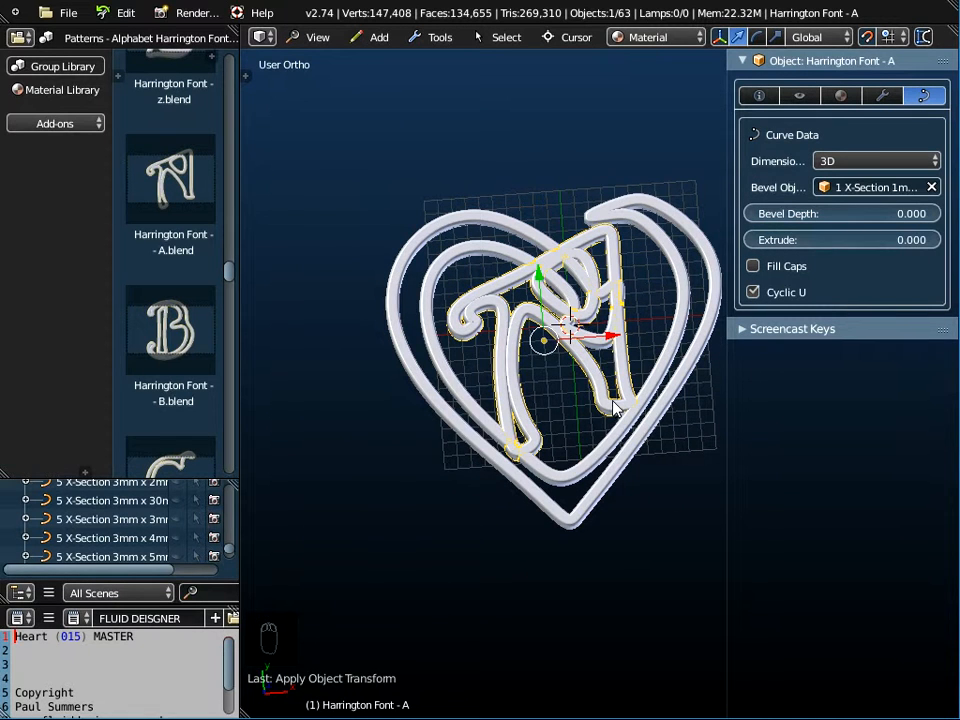
Step: Nudge the letter A slightly farther down along Y within the heart
scroll(614, 407, "up", 2)
left_click_drag(516, 258, 518, 276)
mouse_move(536, 352)
middle_mouse_down()
mouse_move(540, 384)
mouse_move(541, 366)
middle_mouse_up()
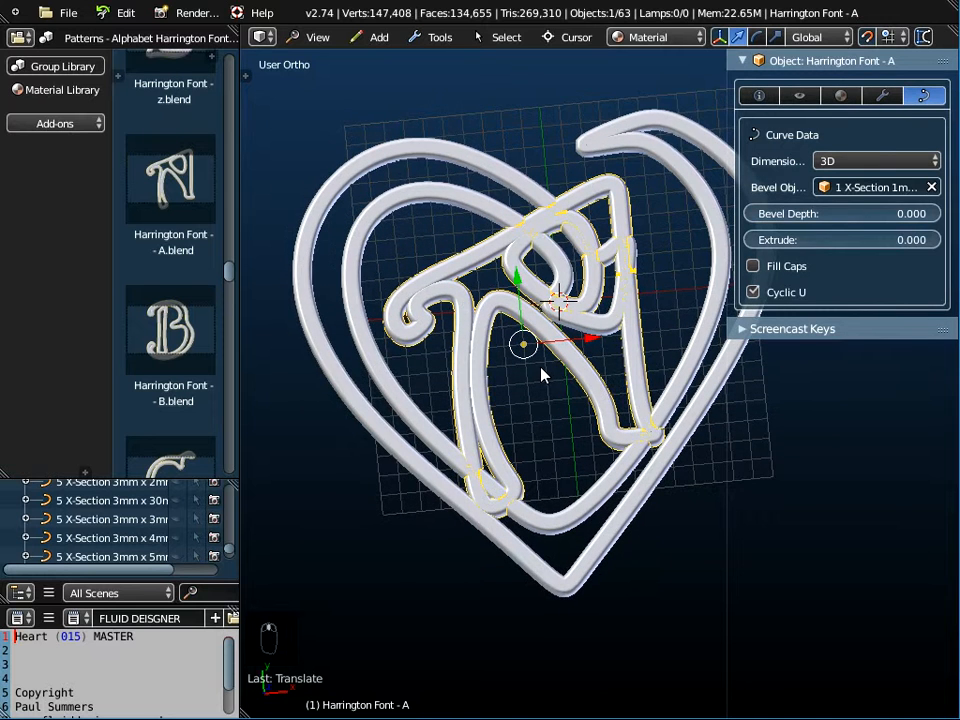
scroll(541, 368, "down", 1)
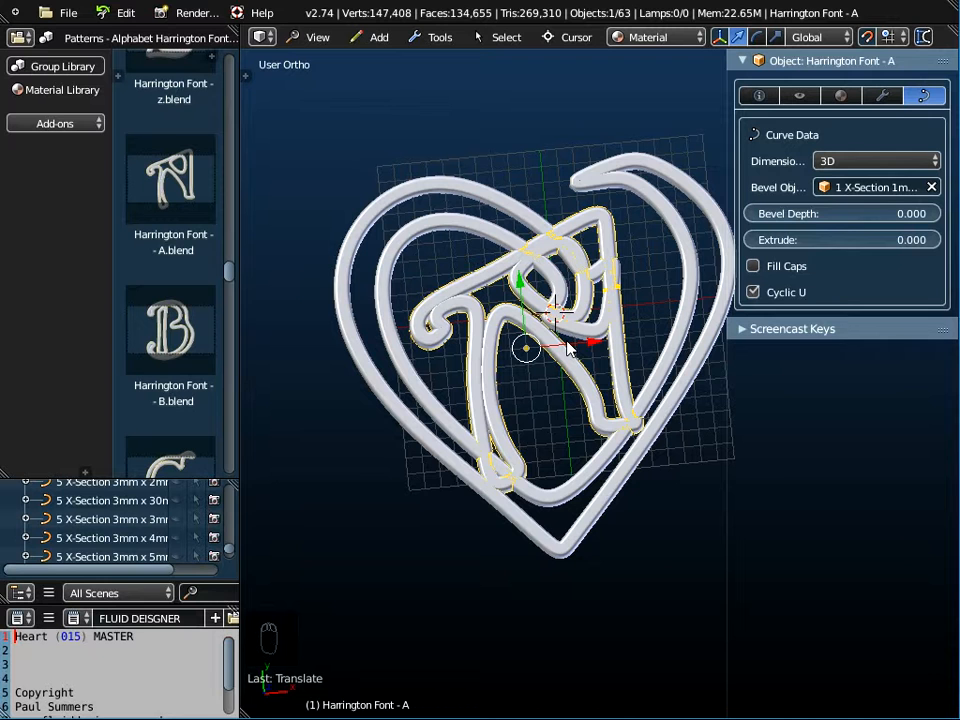
Step: Add the heart to the selection as the active object and join it with the letter A
right_click(455, 224, "shift")
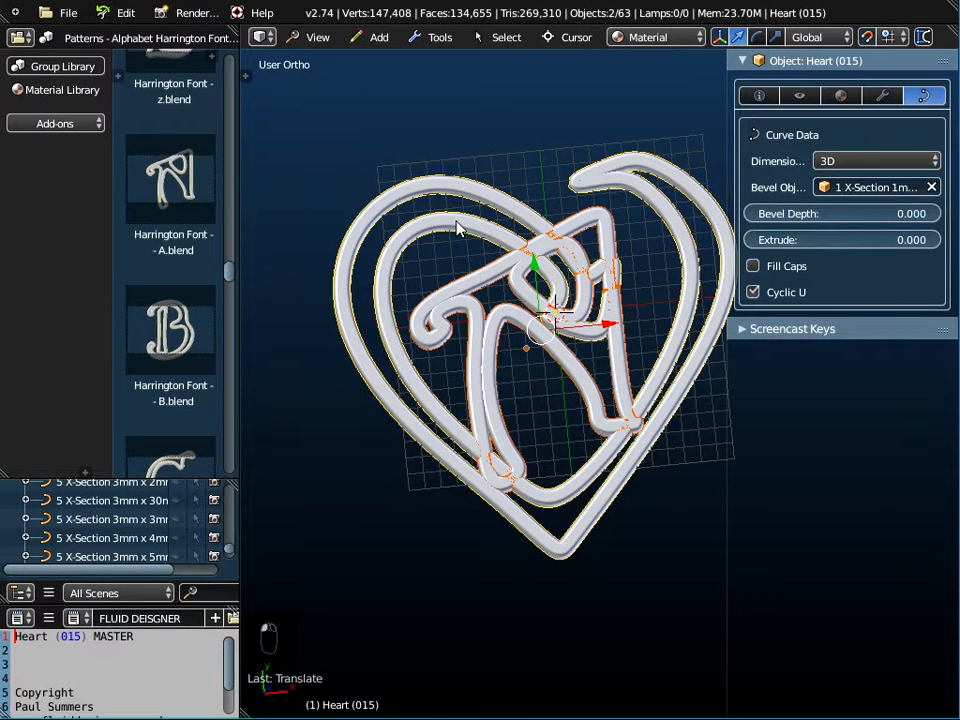
left_click(430, 38)
mouse_move(439, 58)
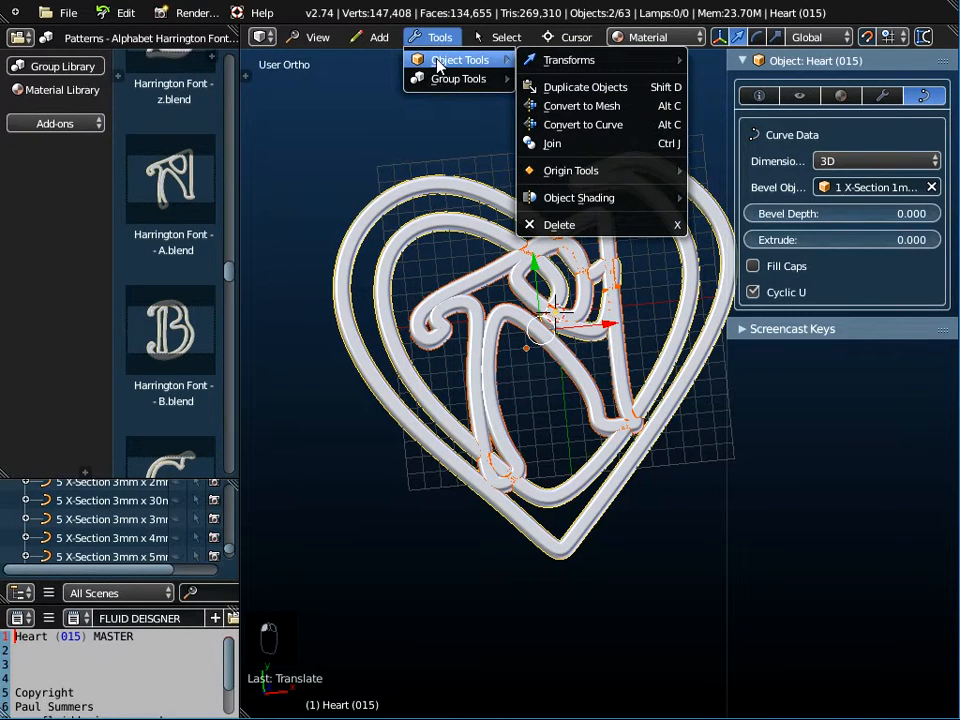
left_click(553, 144)
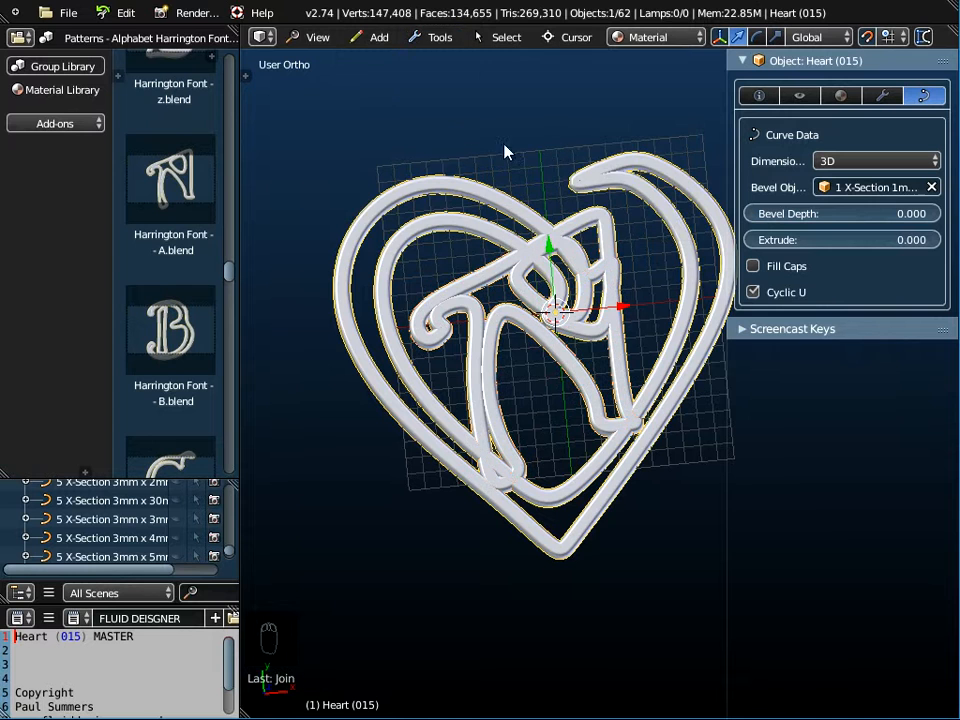
Step: View the joined heart from the top and enter Edit Mode on its curve
left_click(317, 37)
left_click(317, 122)
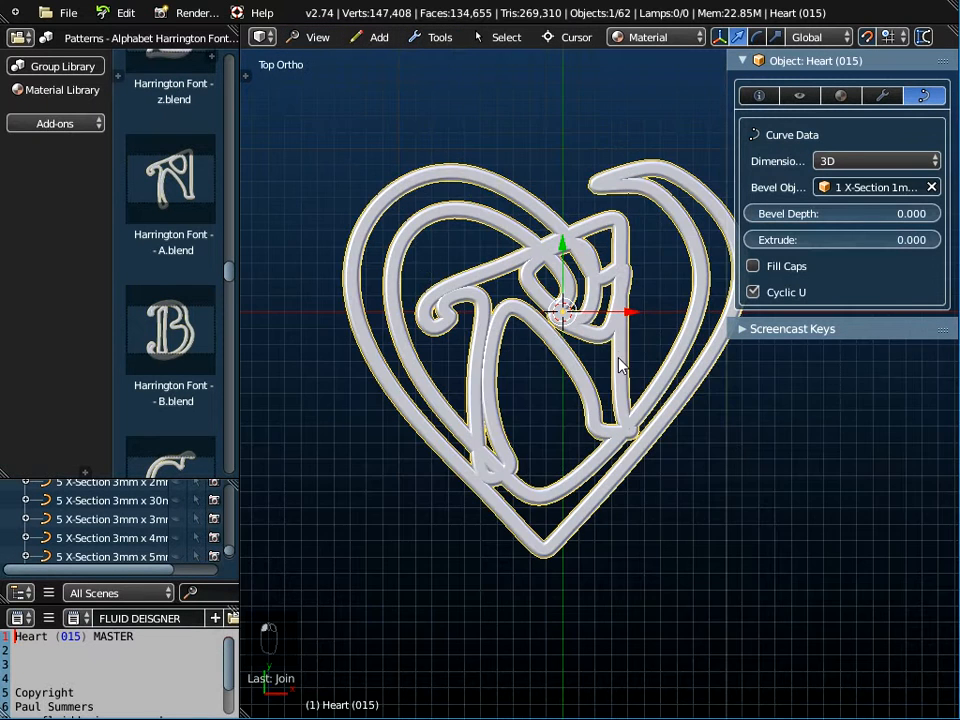
scroll(591, 294, "up", 2)
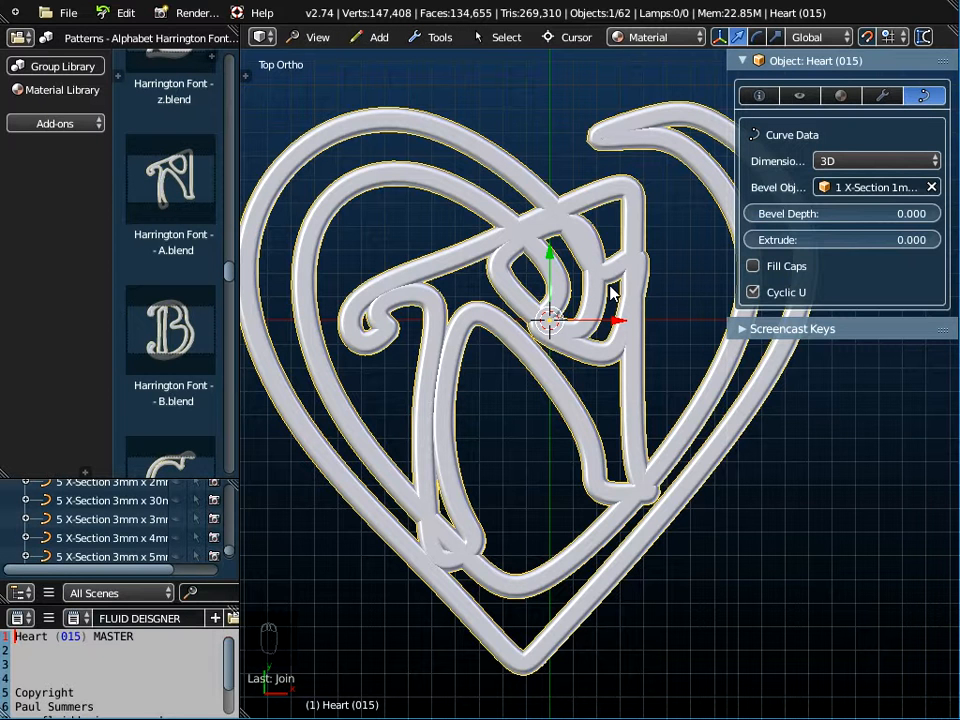
key("Tab")
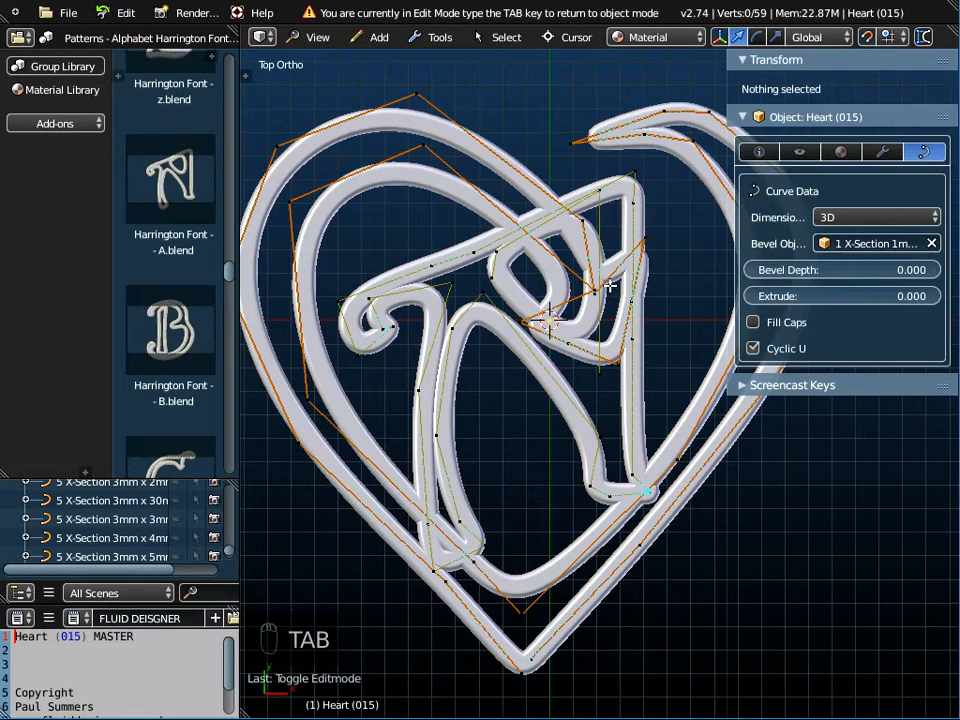
Step: Select the eight control points of the heart's central loop, move them to a median of about X -1.06, Y 6.69, and leave Edit Mode
scroll(623, 378, "up", 3)
right_click(613, 352)
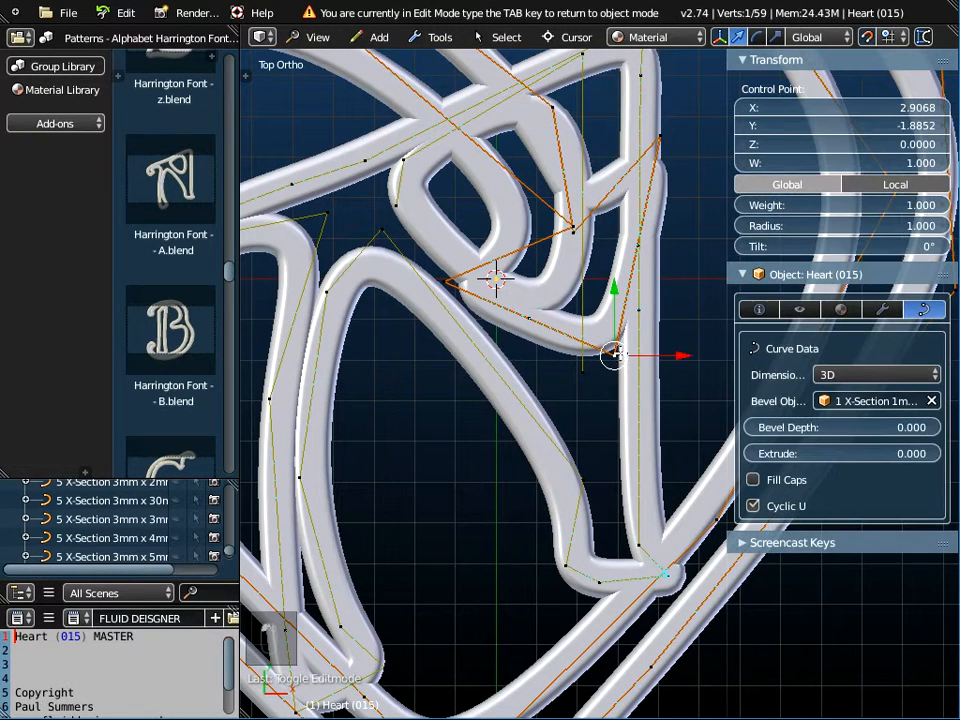
right_click(637, 249, "shift")
right_click(668, 137, "shift")
right_click(575, 228, "shift")
right_click(568, 213, "shift")
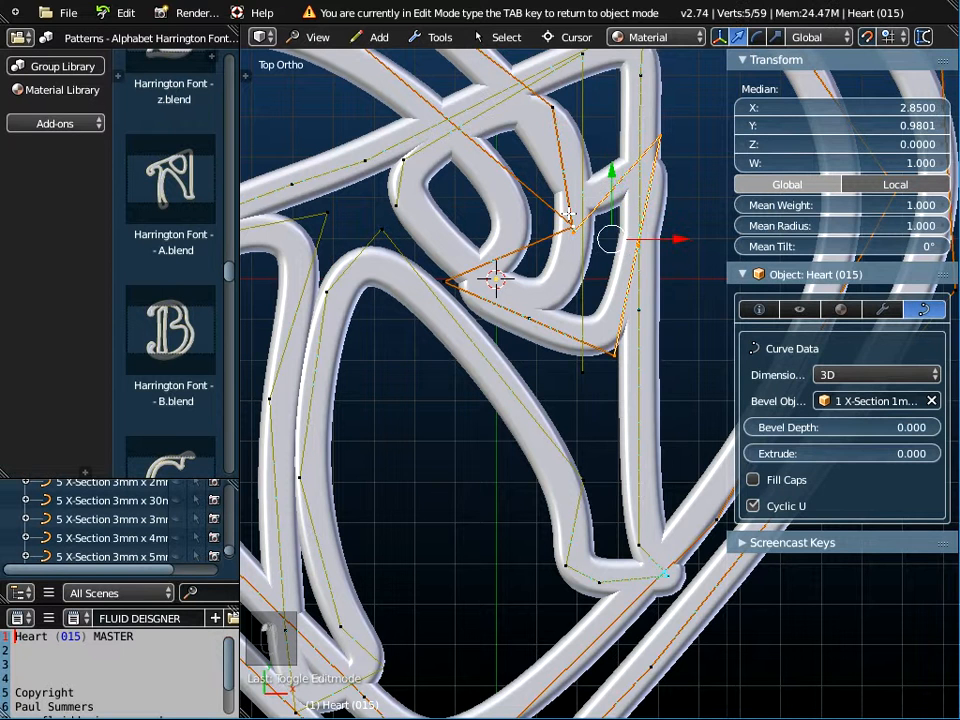
right_click(448, 279, "shift")
right_click(530, 313, "shift")
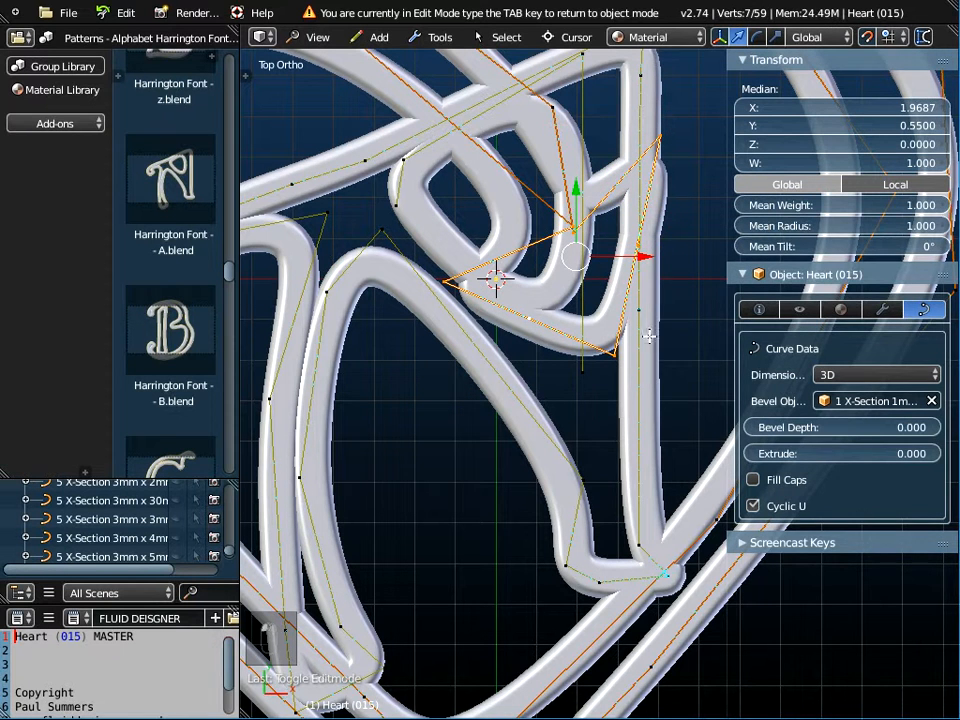
right_click(552, 113, "shift")
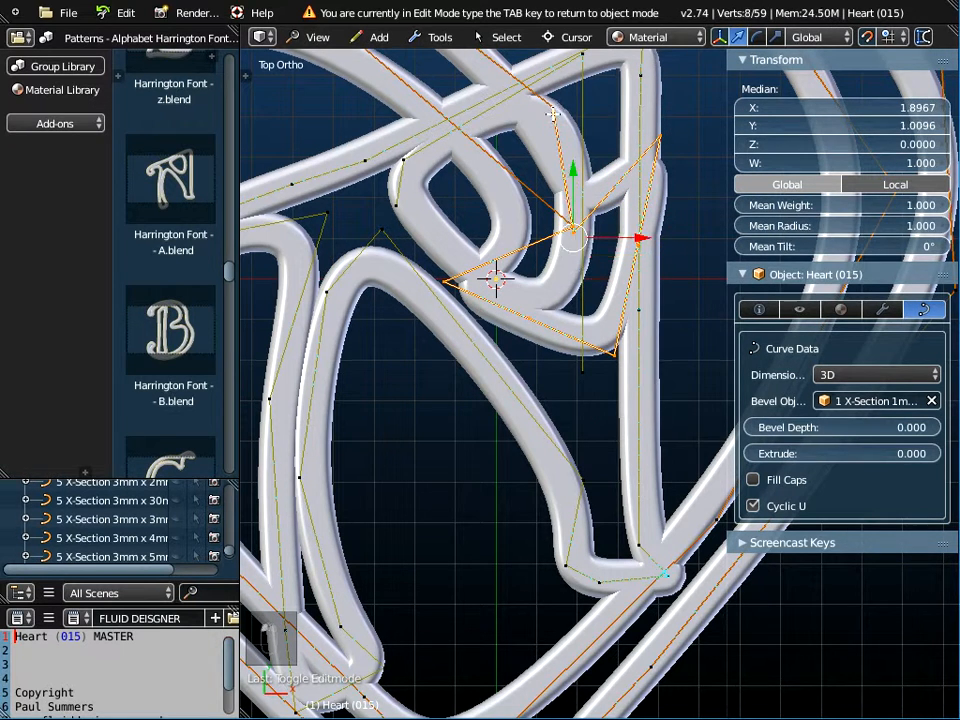
scroll(530, 148, "down", 5)
scroll(564, 341, "up", 3)
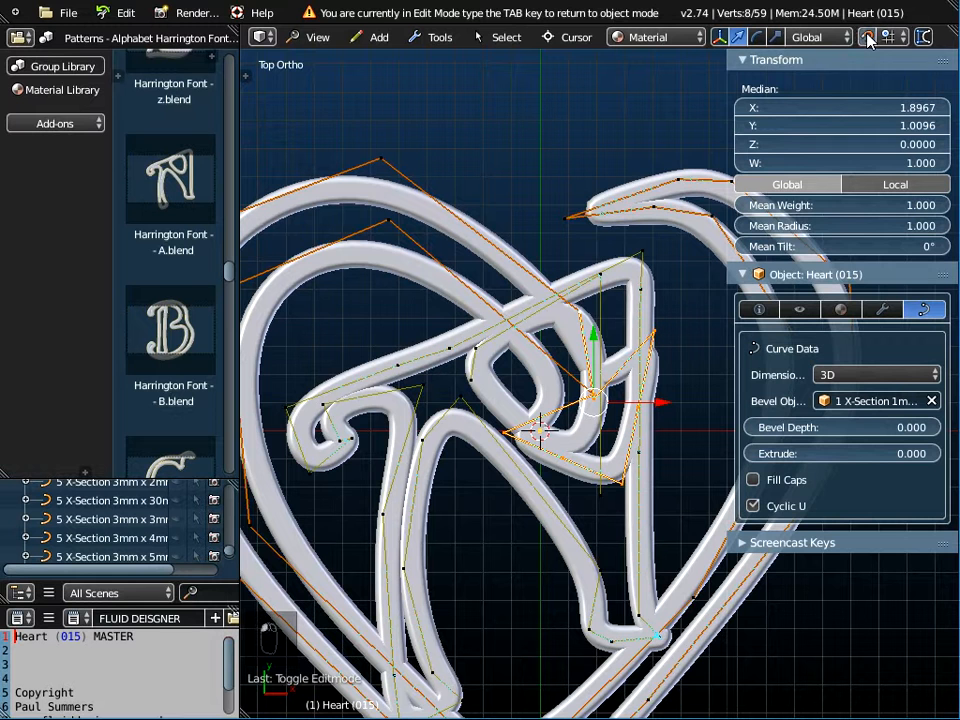
key("g")
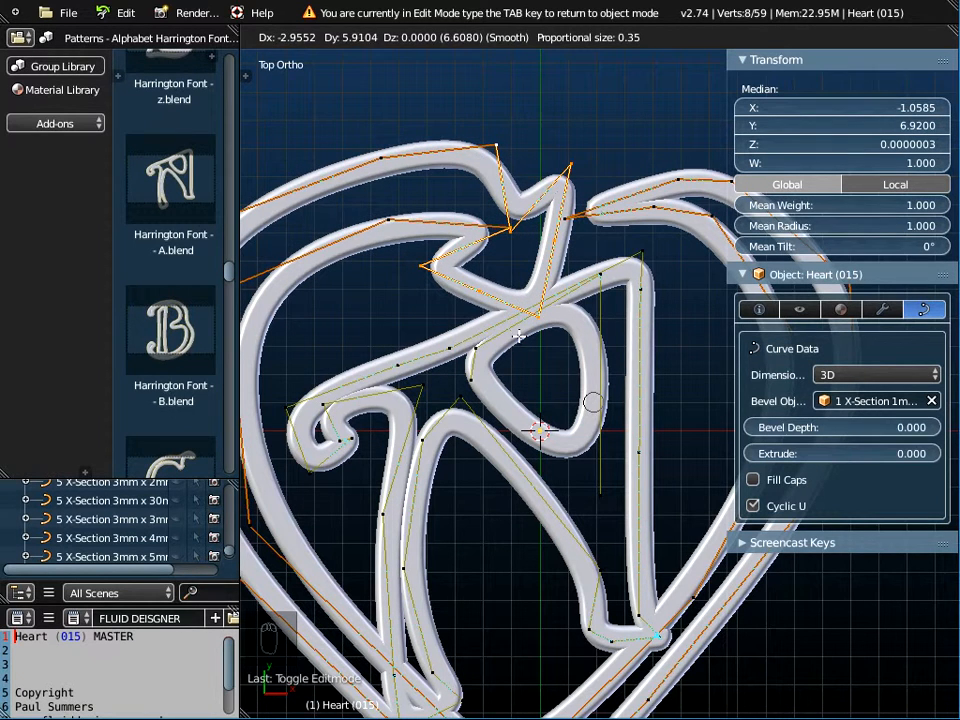
left_click(519, 340)
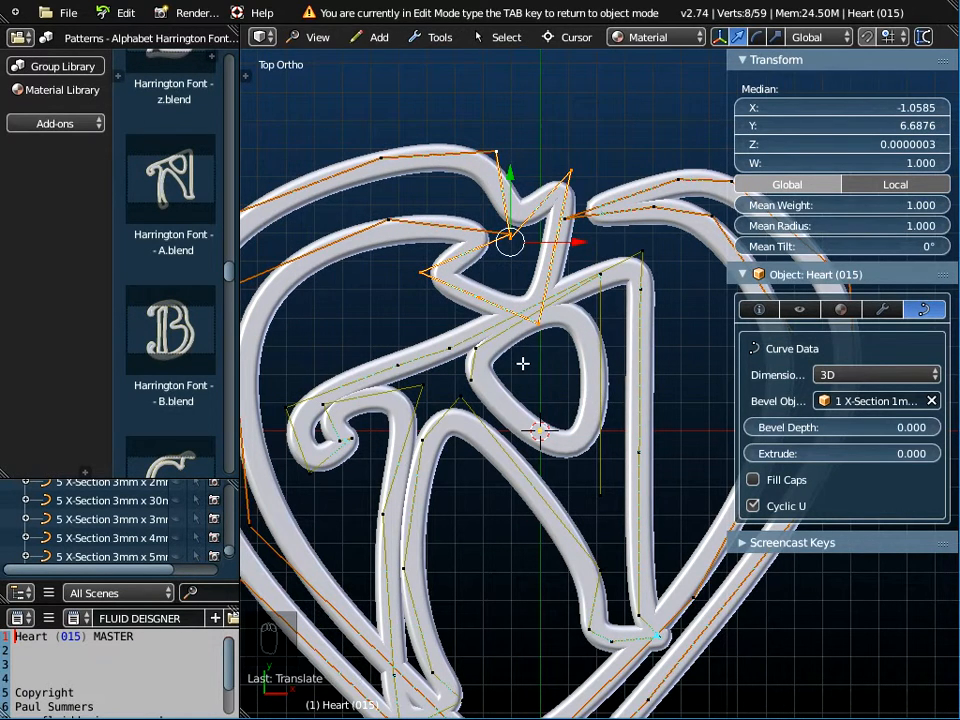
scroll(524, 361, "down", 4)
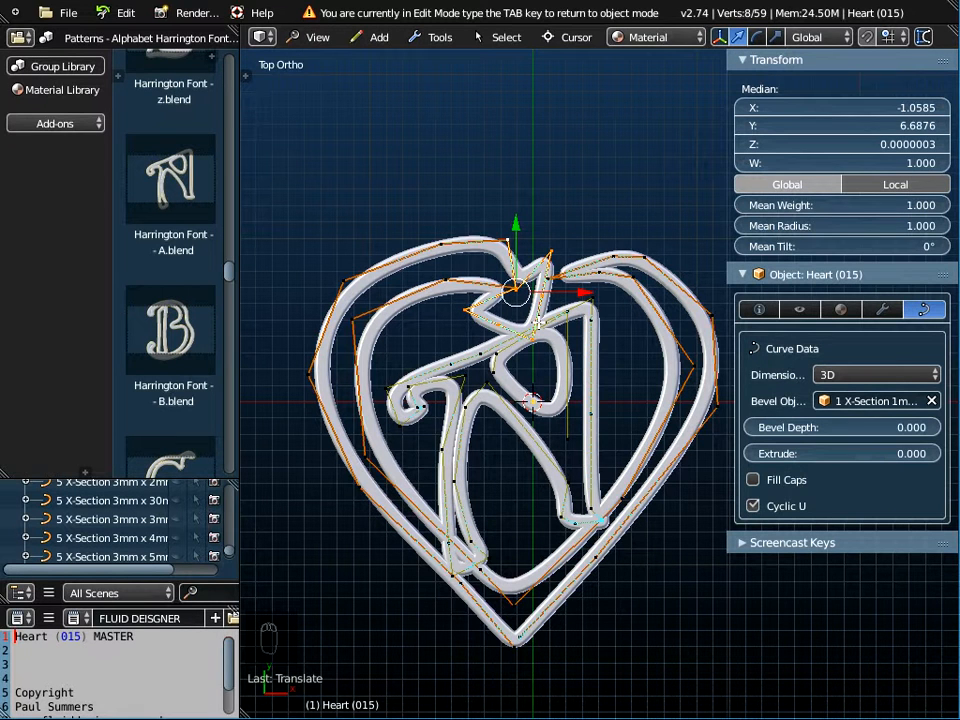
key("Tab")
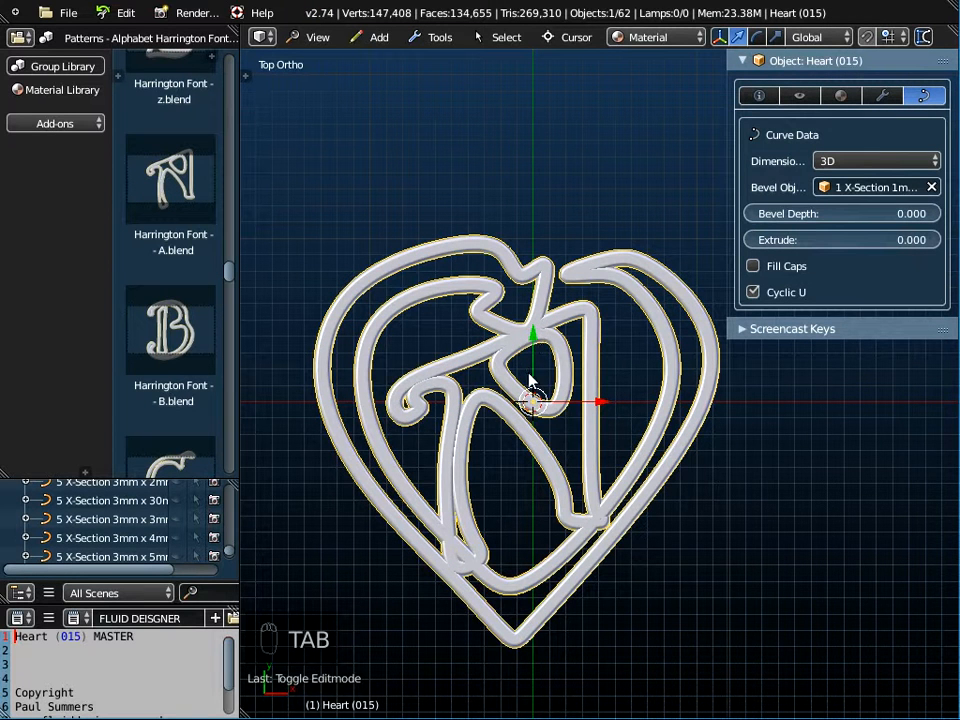
Step: Re-enter Edit Mode, move the control point at the letter A's right foot to about X 4.27, Y -7.86, and return to Object Mode
scroll(617, 527, "up", 2)
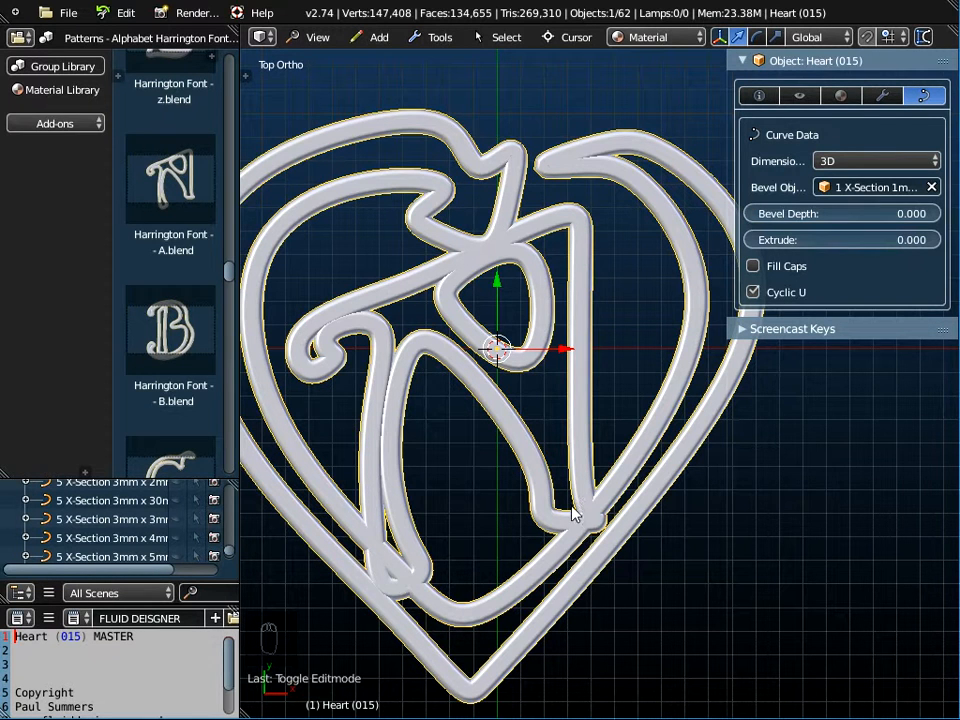
key("Tab")
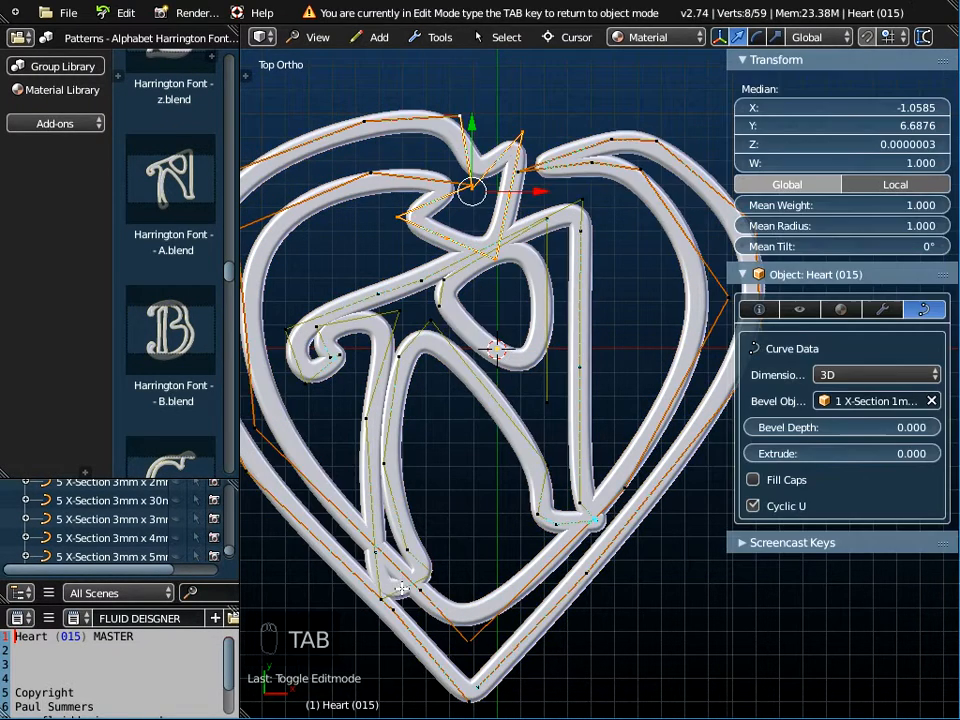
middle_click_drag(458, 563, 516, 475, "shift")
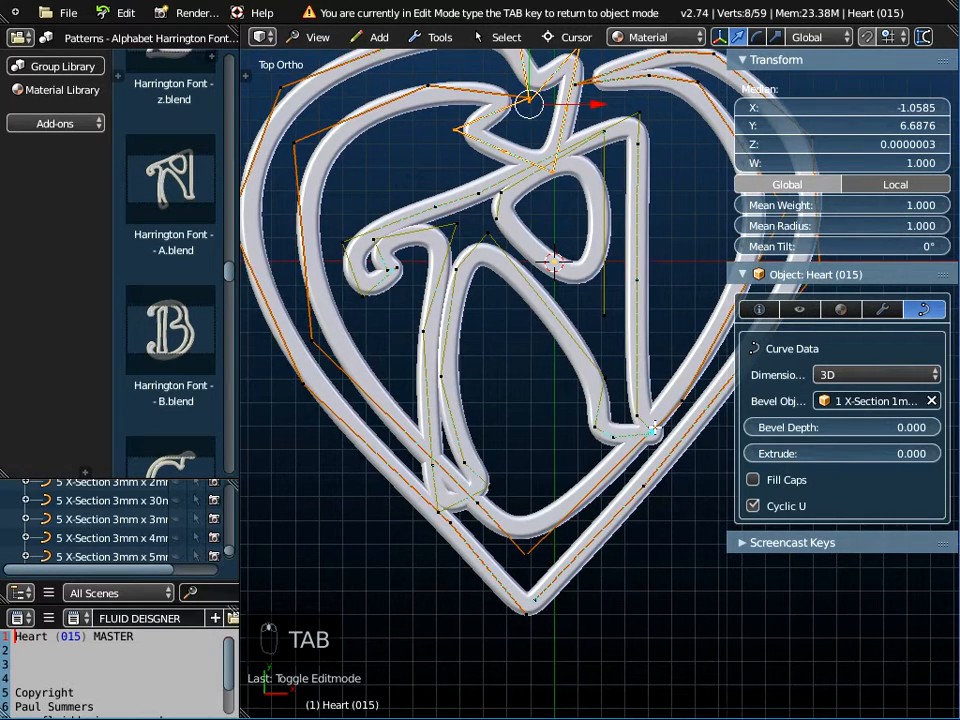
right_click(652, 430)
middle_click_drag(652, 433, 530, 453, "shift")
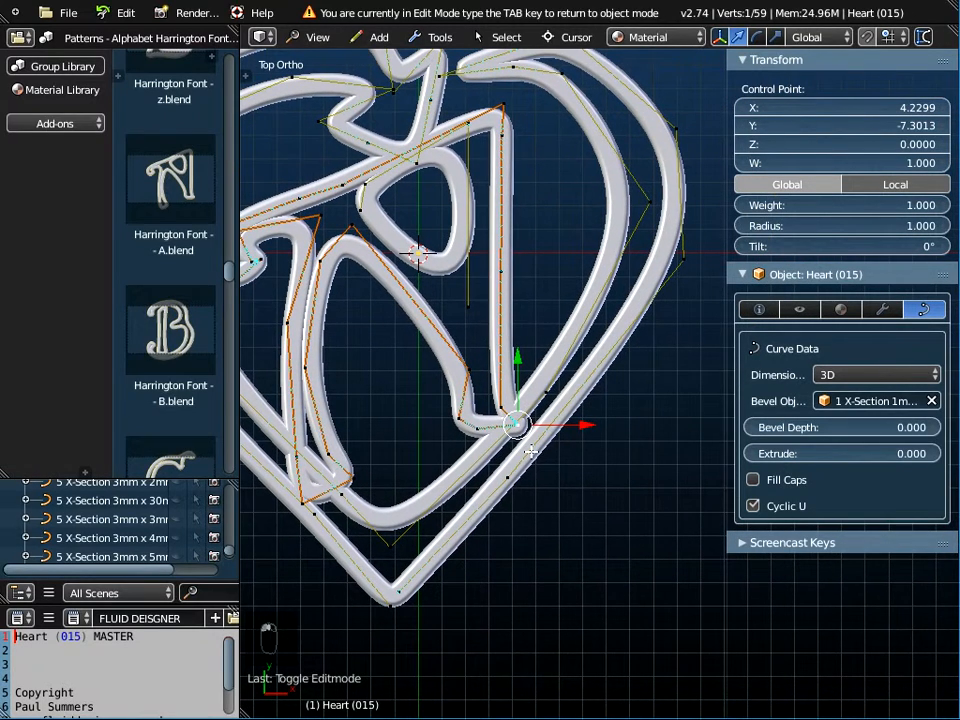
key("g")
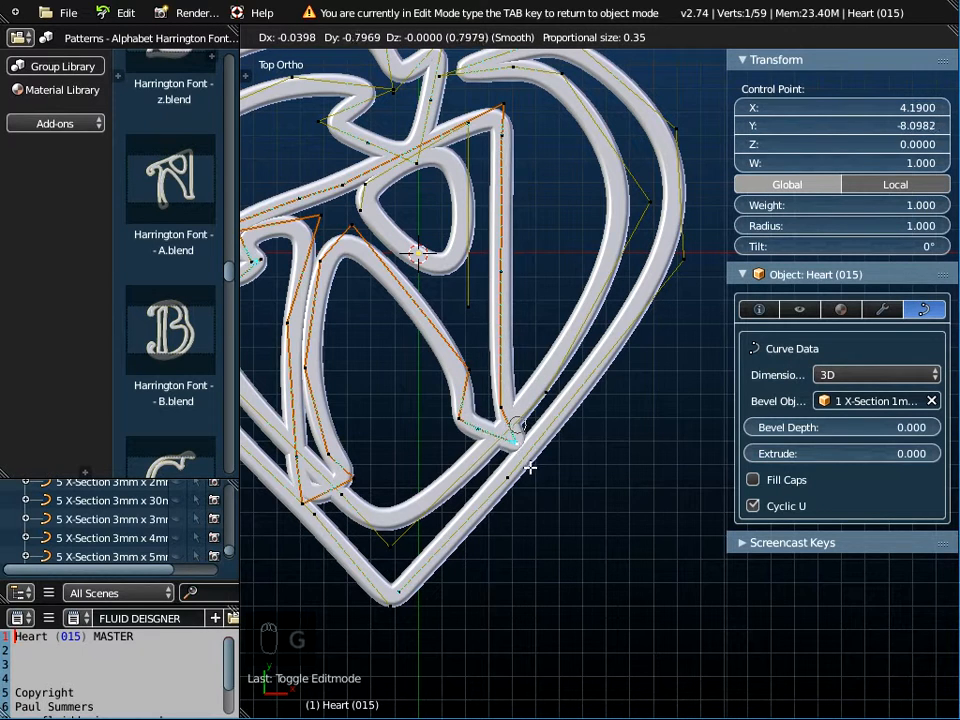
left_click(532, 465)
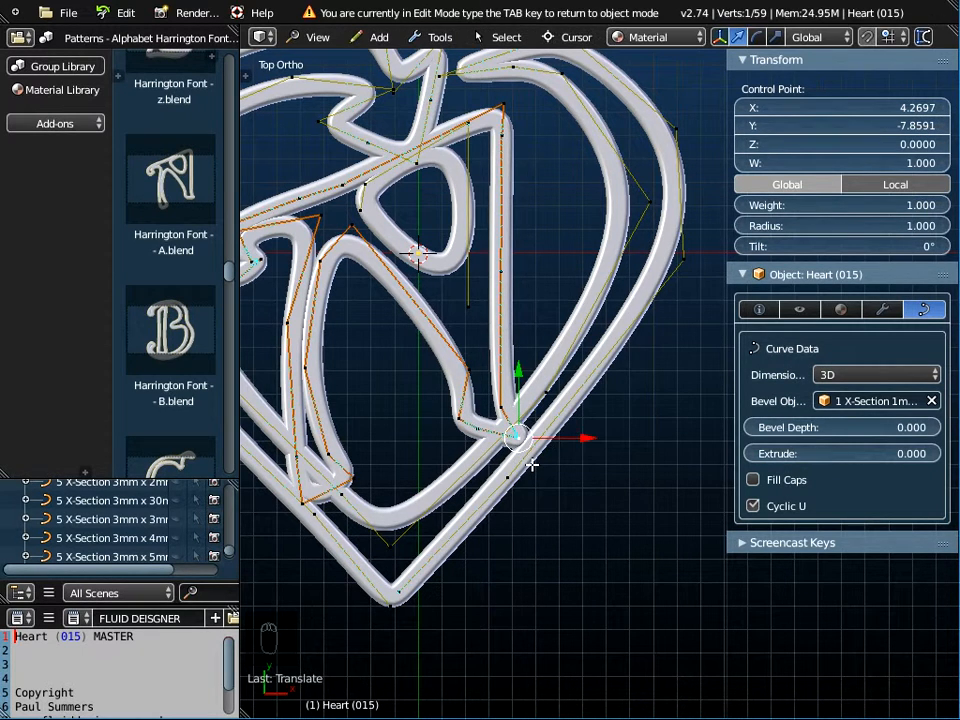
key("a")
key("Tab")
scroll(533, 469, "down", 5)
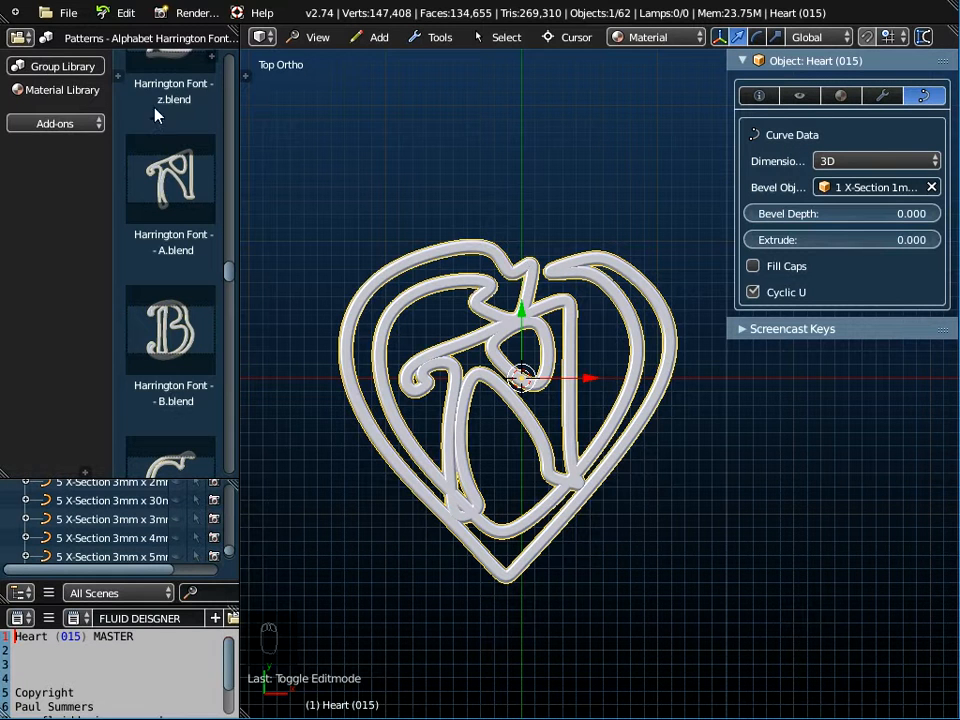
Step: Switch the Group Library to the 3D Templates - Connectors category and browse its wire connectors
left_click(64, 65)
left_click(101, 38)
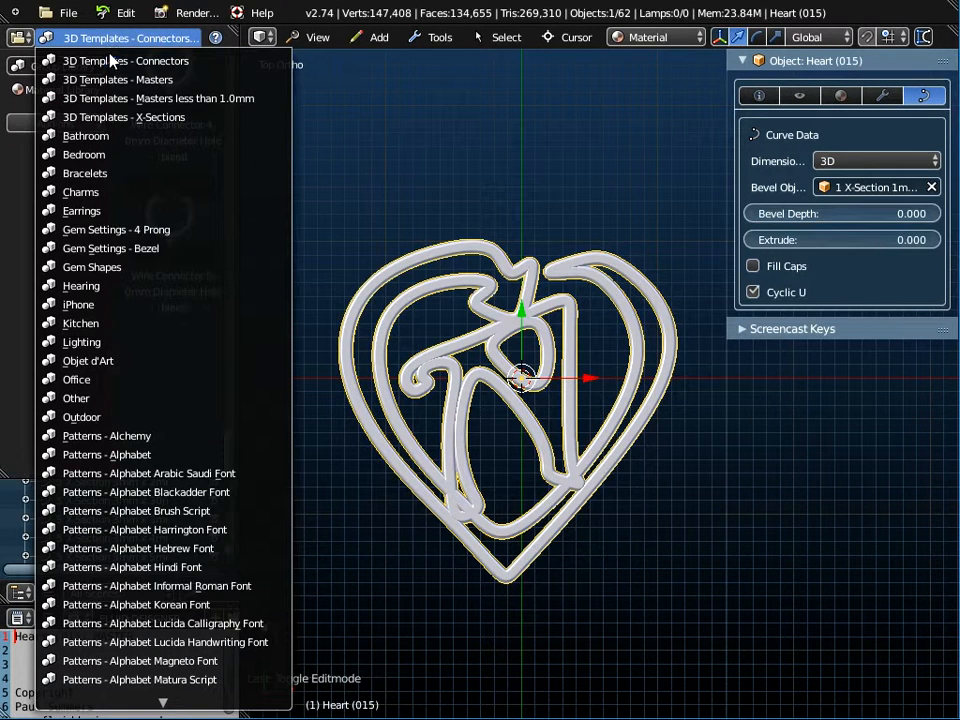
left_click(110, 61)
scroll(172, 238, "up", 4)
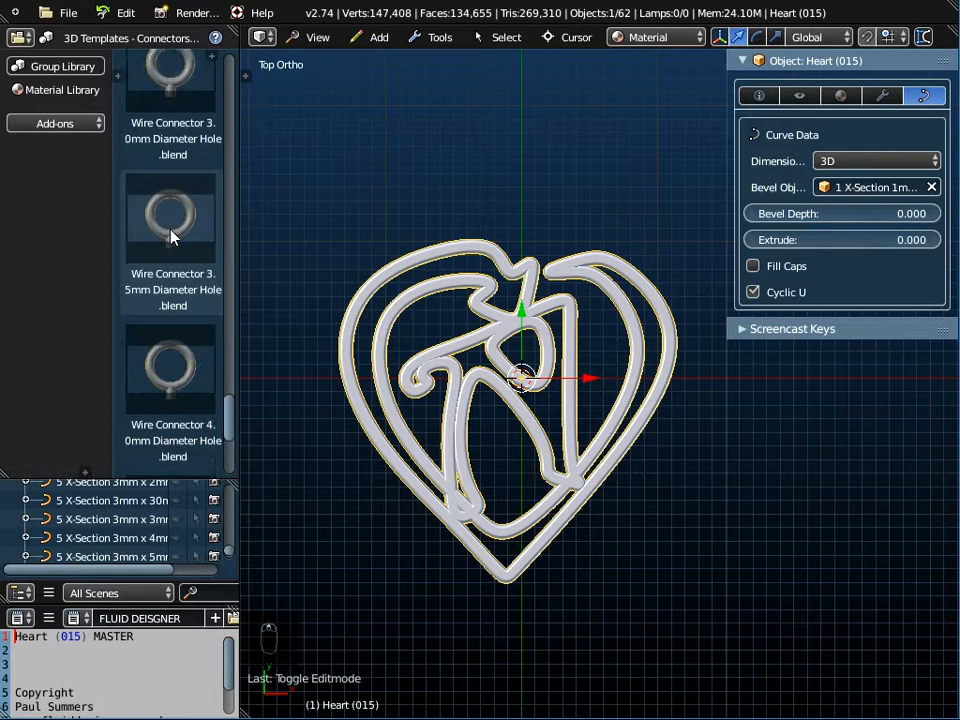
scroll(172, 236, "up", 3)
scroll(189, 156, "up", 2)
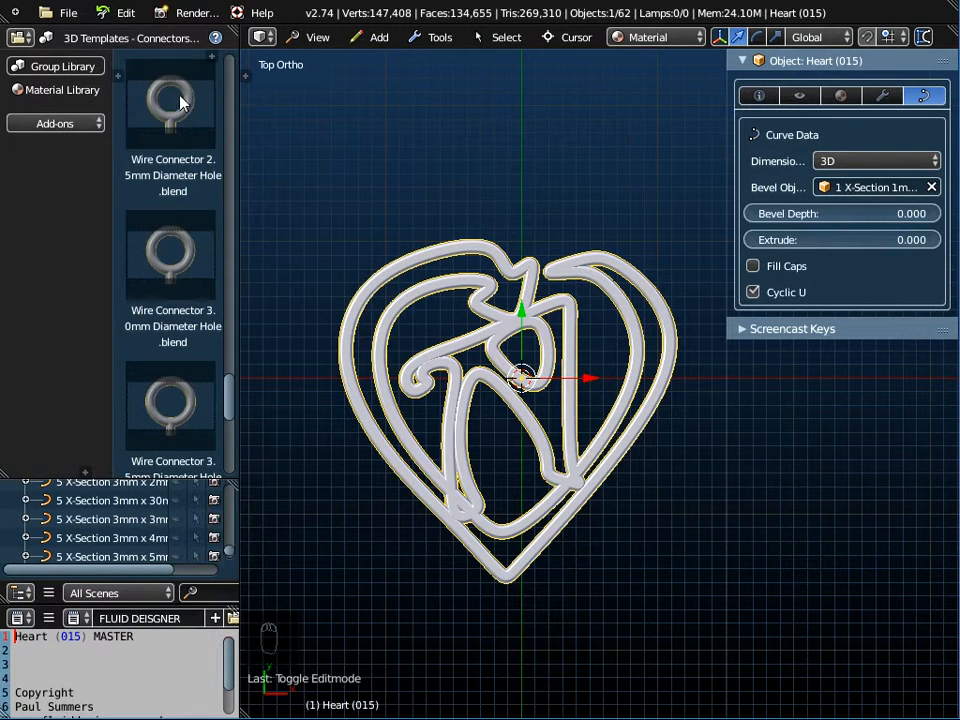
Step: Append the Wire Connector 2.5mm Diameter Hole object from its blend file in the 3D Templates - Connectors folder
left_click(62, 12)
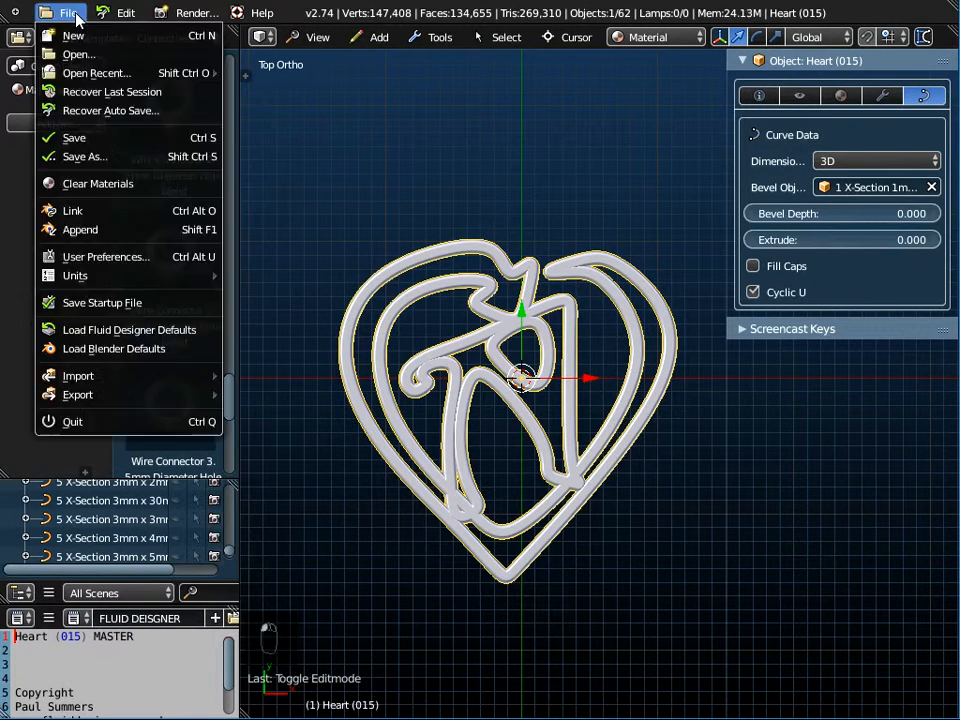
left_click(68, 232)
left_click(248, 108)
left_click(246, 108)
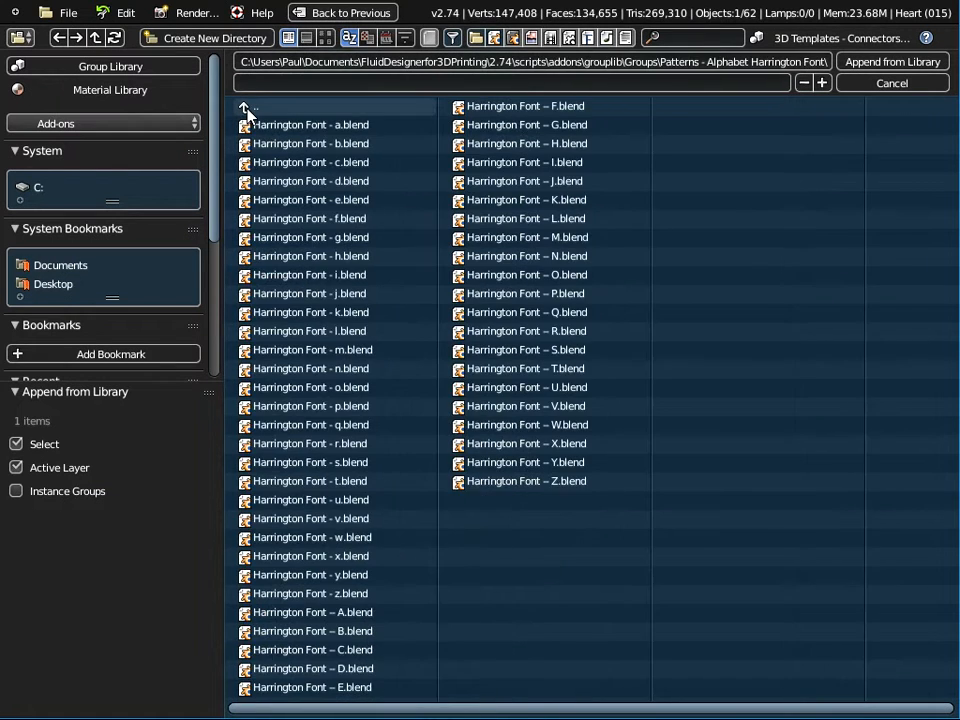
left_click(246, 108)
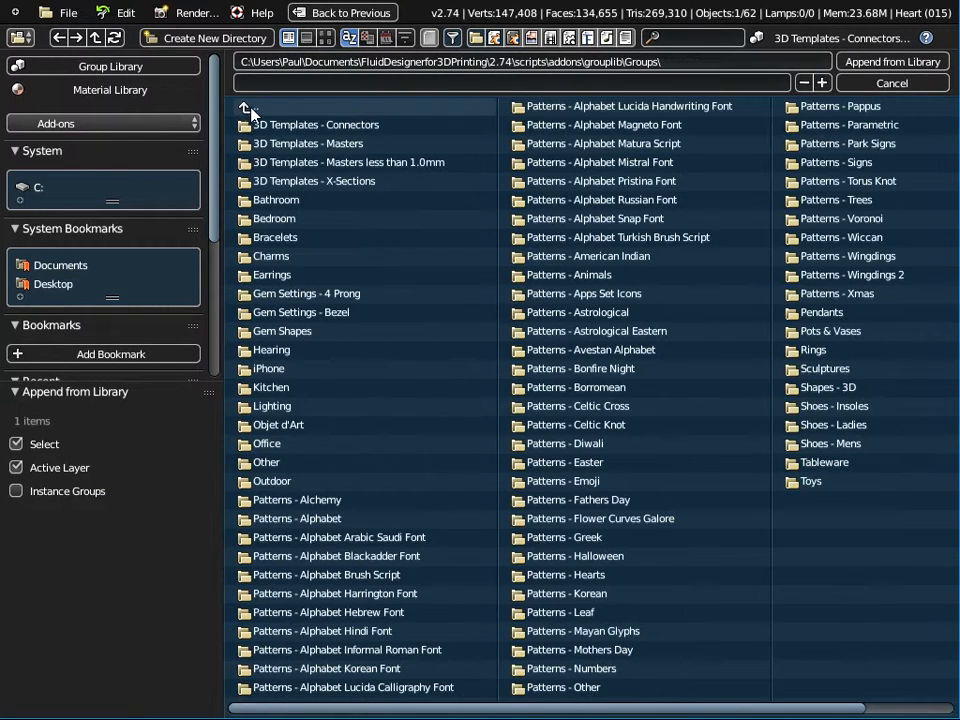
left_click(312, 128)
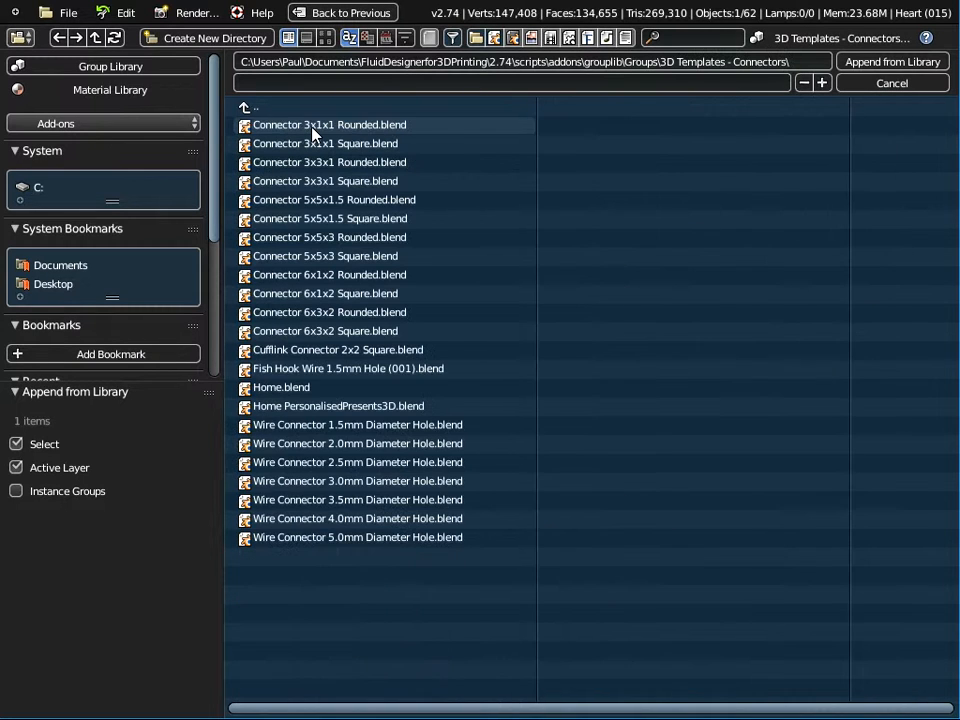
double_click(333, 462)
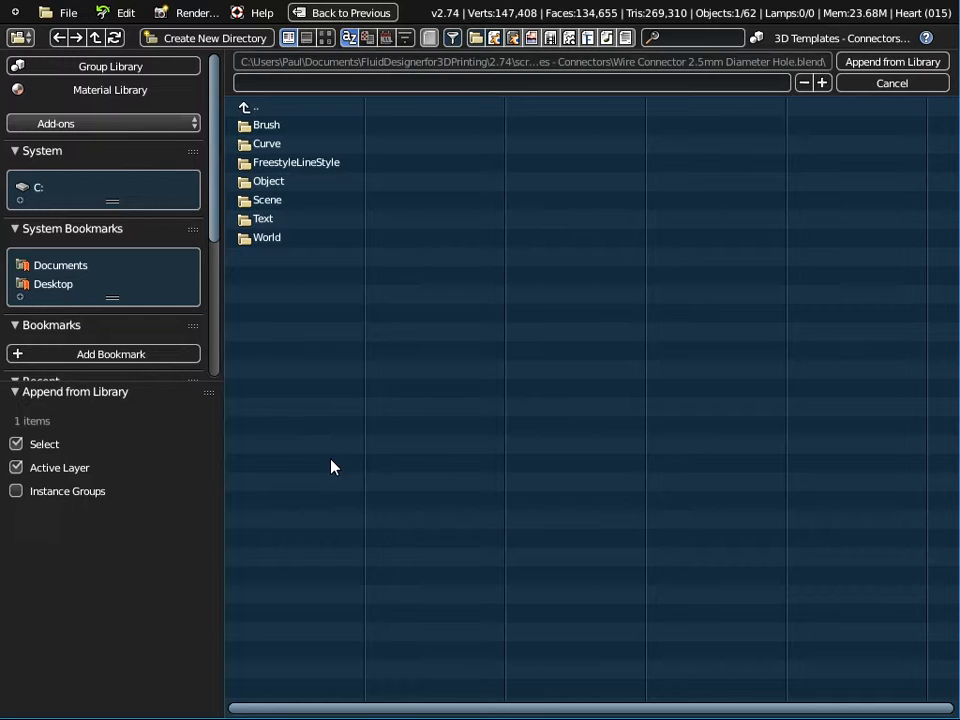
double_click(281, 179)
left_click(305, 126)
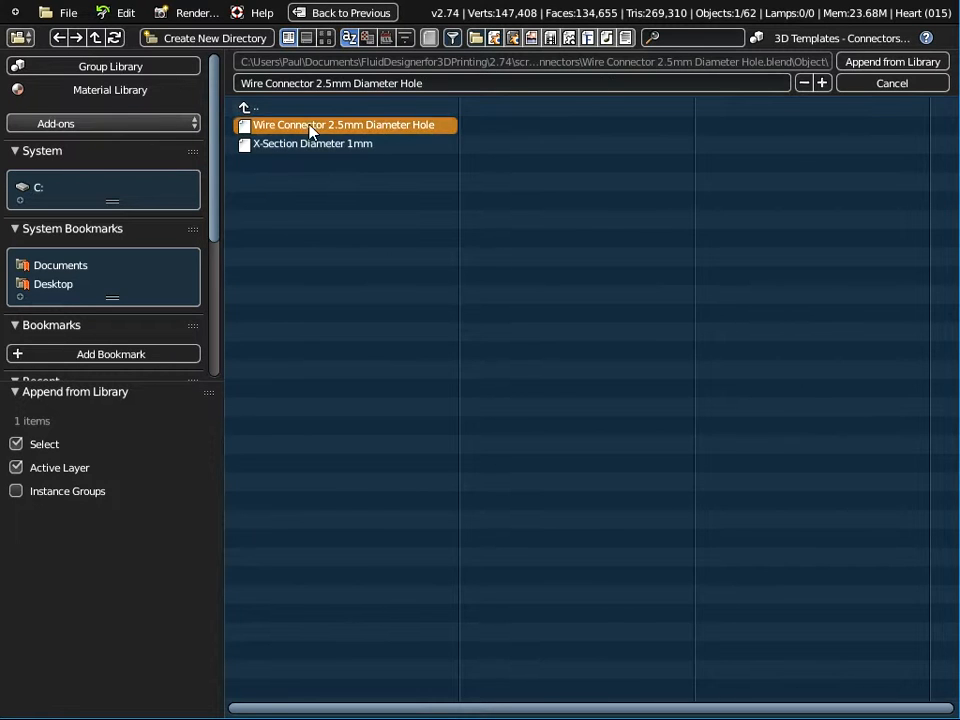
left_click(870, 63)
Step: Move the wire connector along Y to the cleft of the heart, then nudge it slightly down so its stem overlaps the curve
scroll(541, 422, "up", 3)
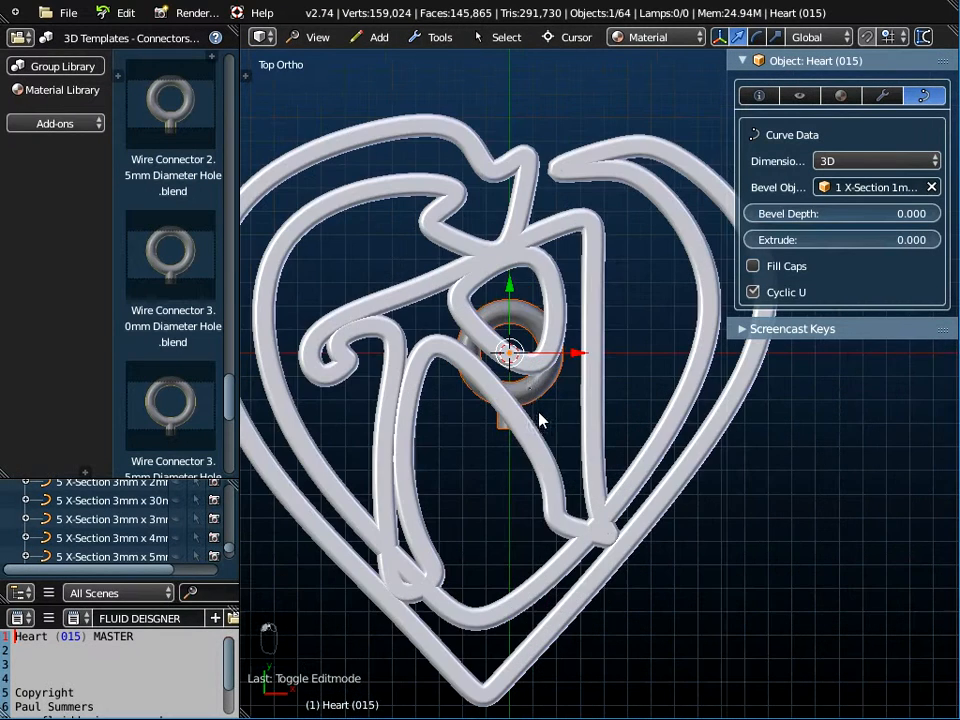
right_click(508, 352)
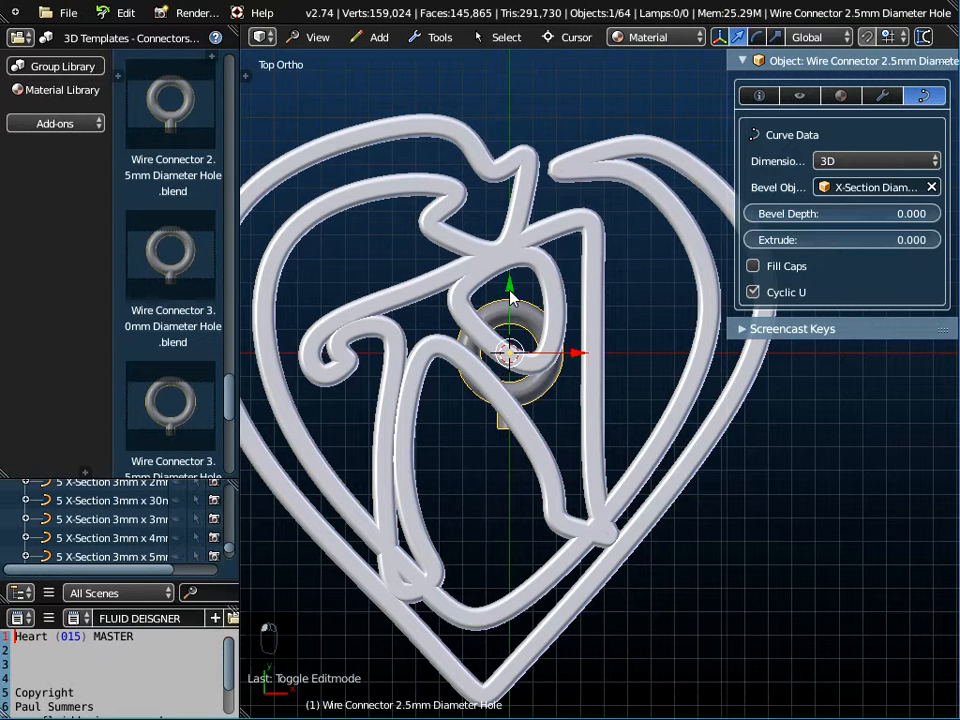
key("g")
left_click_drag(539, 53, 537, 692)
scroll(519, 147, "up", 5)
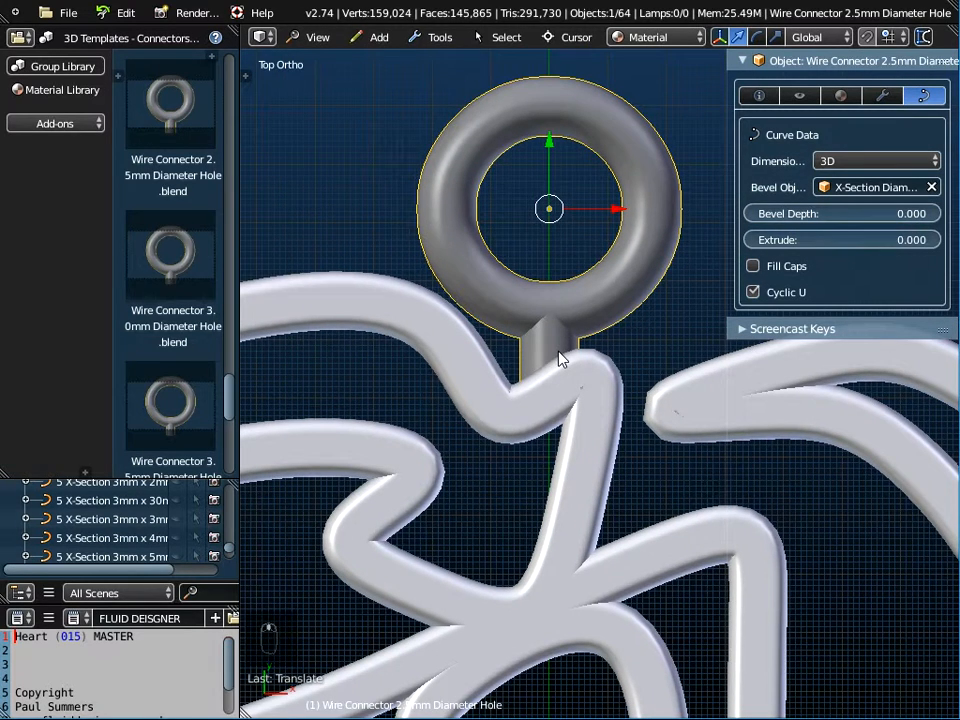
key("g")
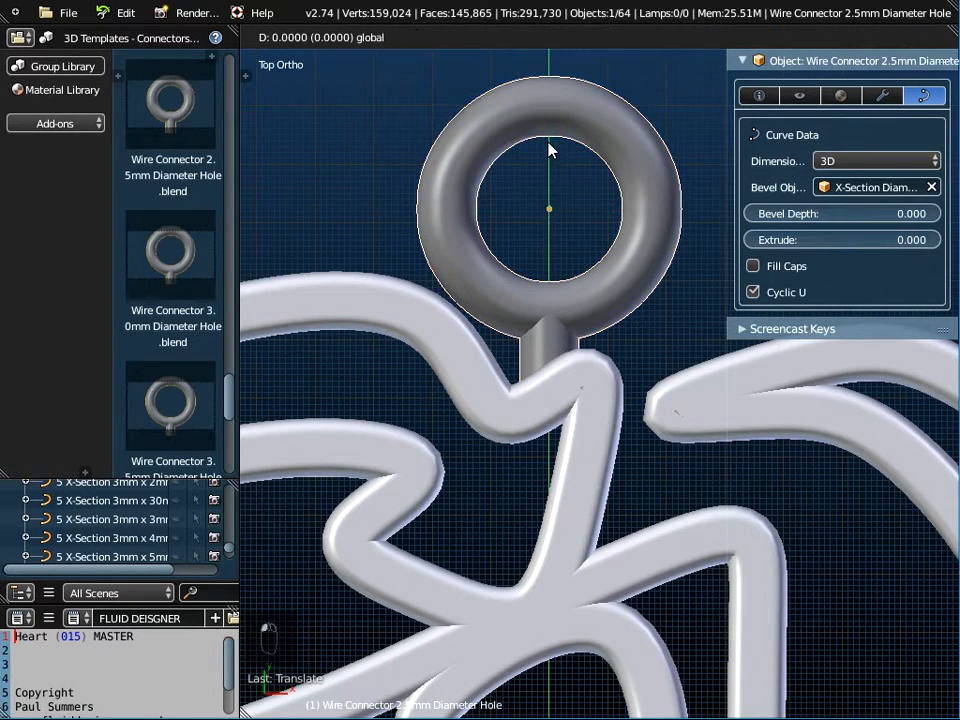
left_click(546, 154)
Step: Fine-tune the connector's Y position in Wire Frame shading so its stem overlaps the heart, then restore Material shading
left_click(668, 38)
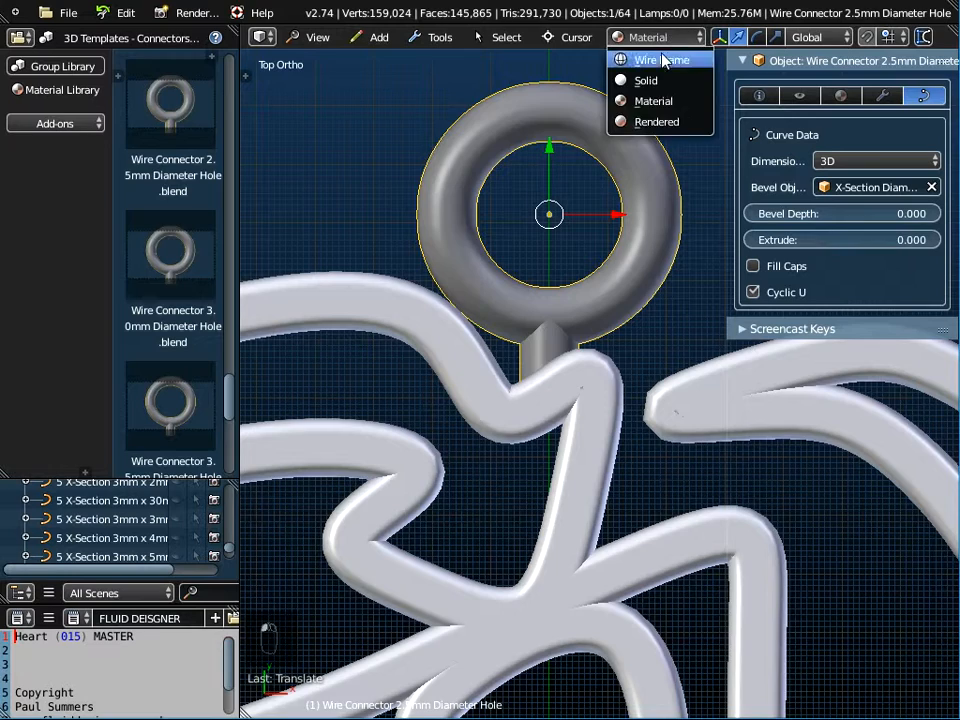
left_click(656, 62)
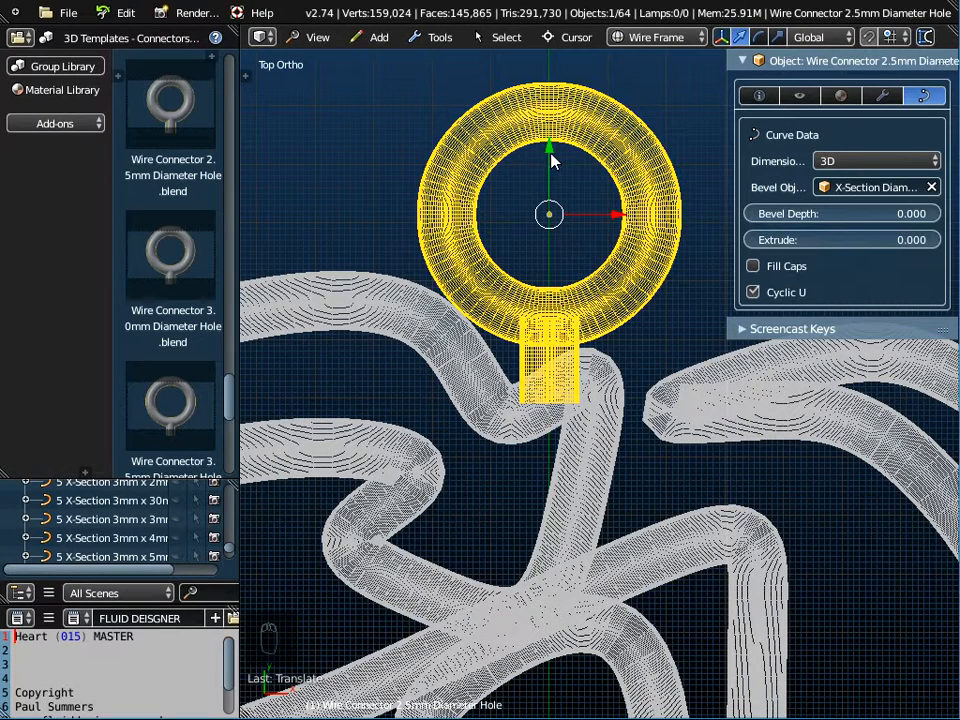
key("g")
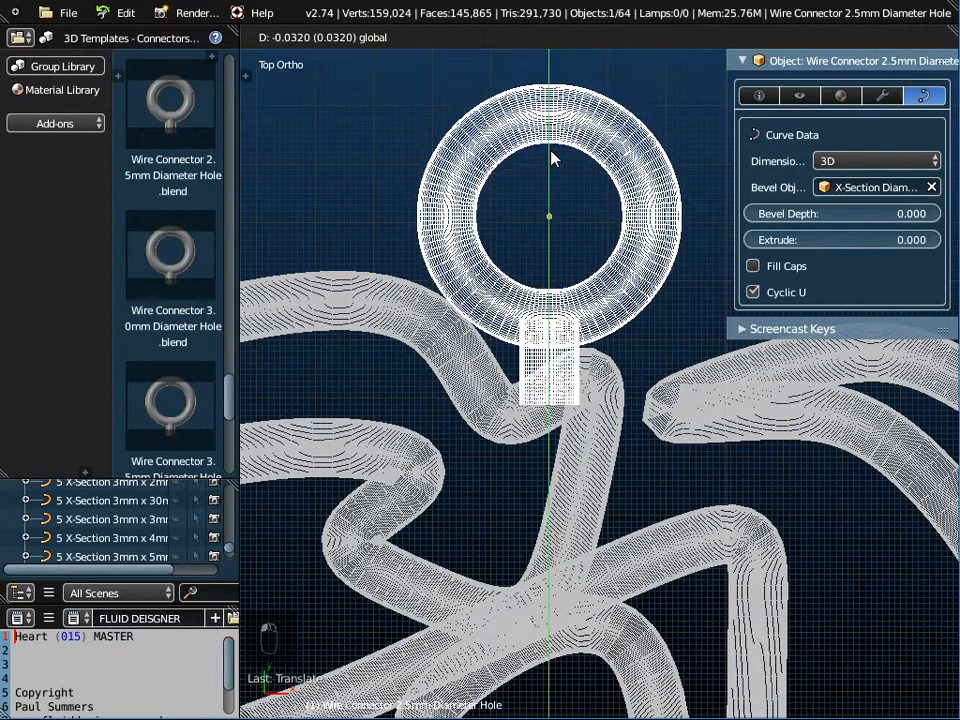
left_click(553, 154)
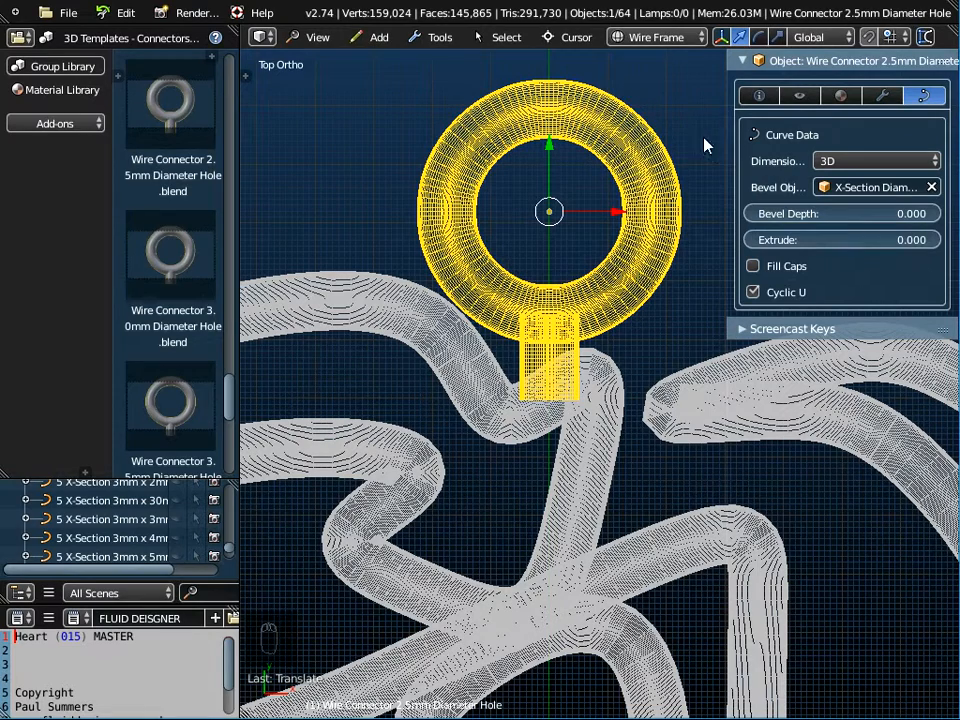
left_click(675, 44)
left_click(671, 101)
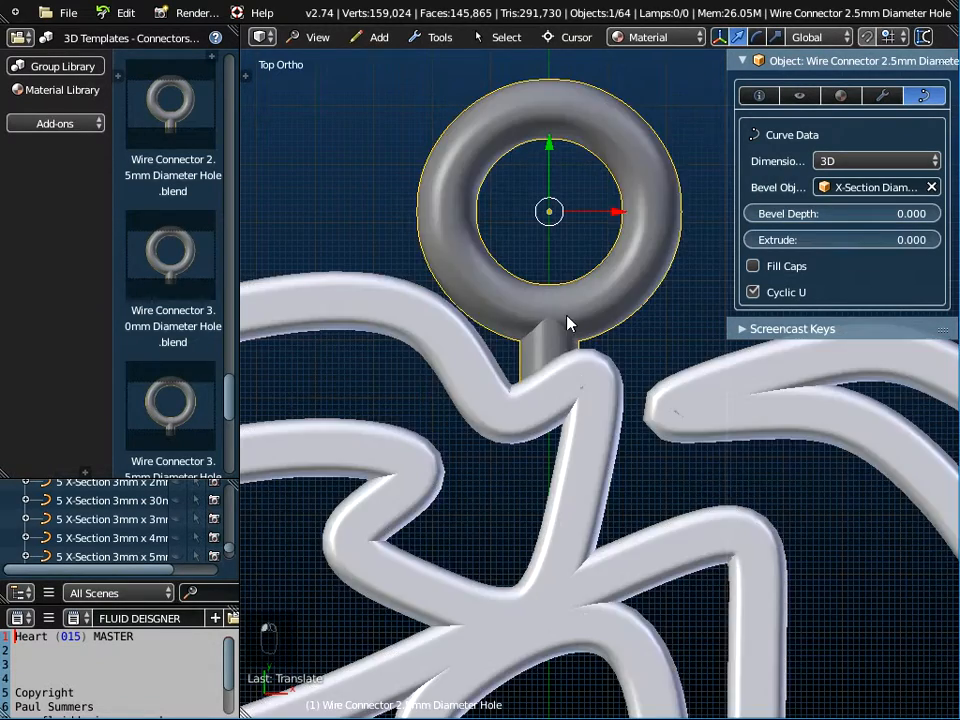
Step: Inspect the height and joint of the wire connector against the heart from an angled view
scroll(572, 310, "down", 3)
middle_click_drag(567, 341, 600, 440)
middle_click_drag(548, 461, 519, 279, "shift")
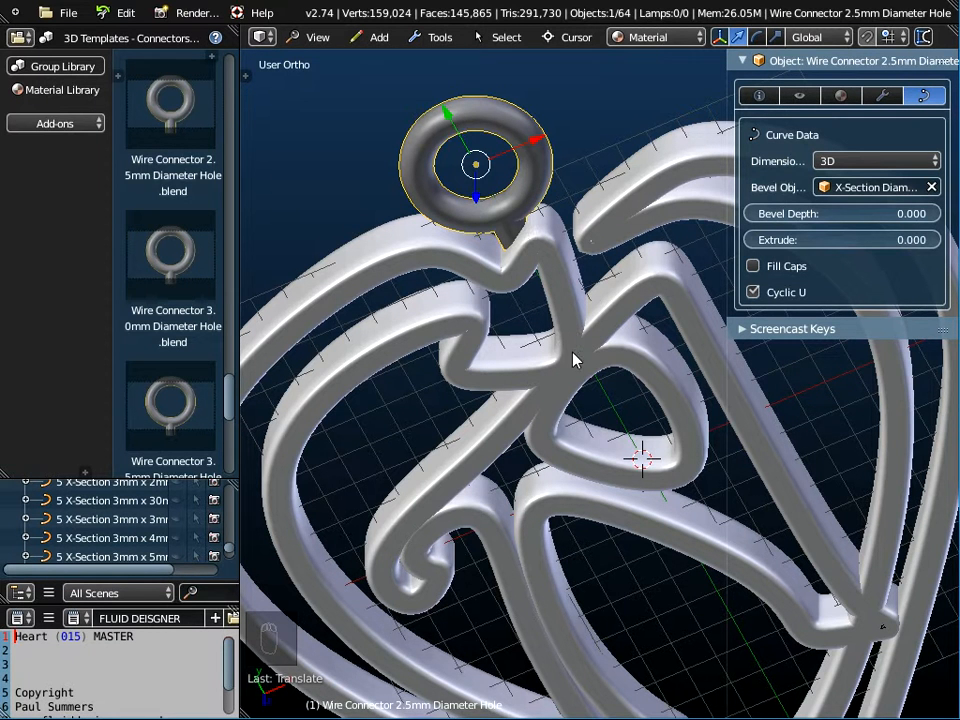
Step: Join the wire connector with the Heart (015) curve into one object, keeping the heart as the active object
right_click(561, 374, "shift")
left_click(445, 37)
mouse_move(450, 64)
left_click(556, 143)
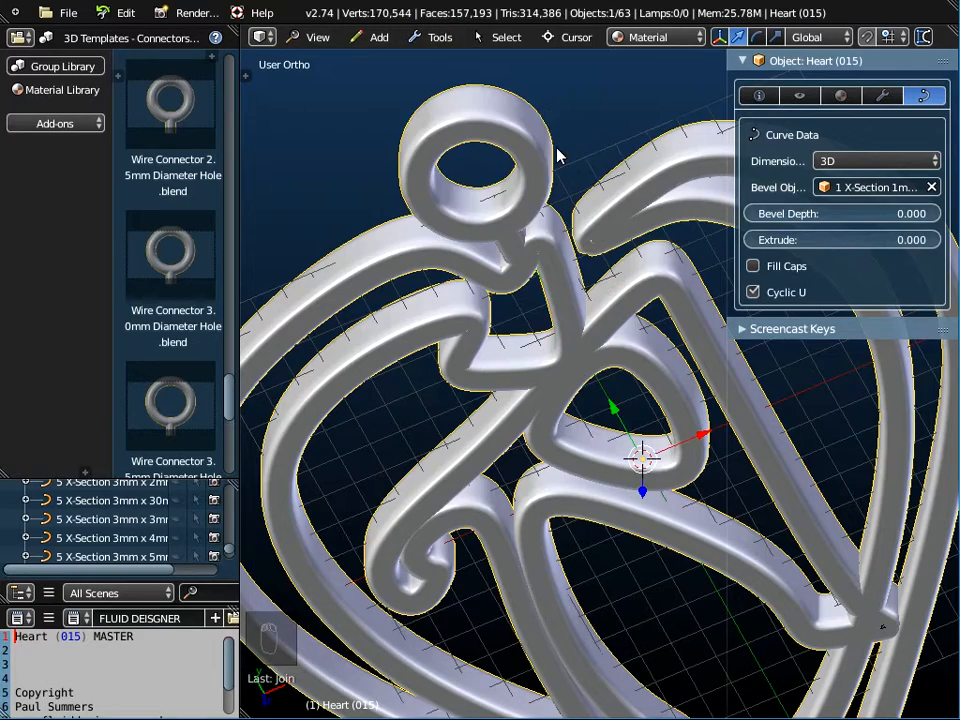
middle_click_drag(530, 272, 598, 150)
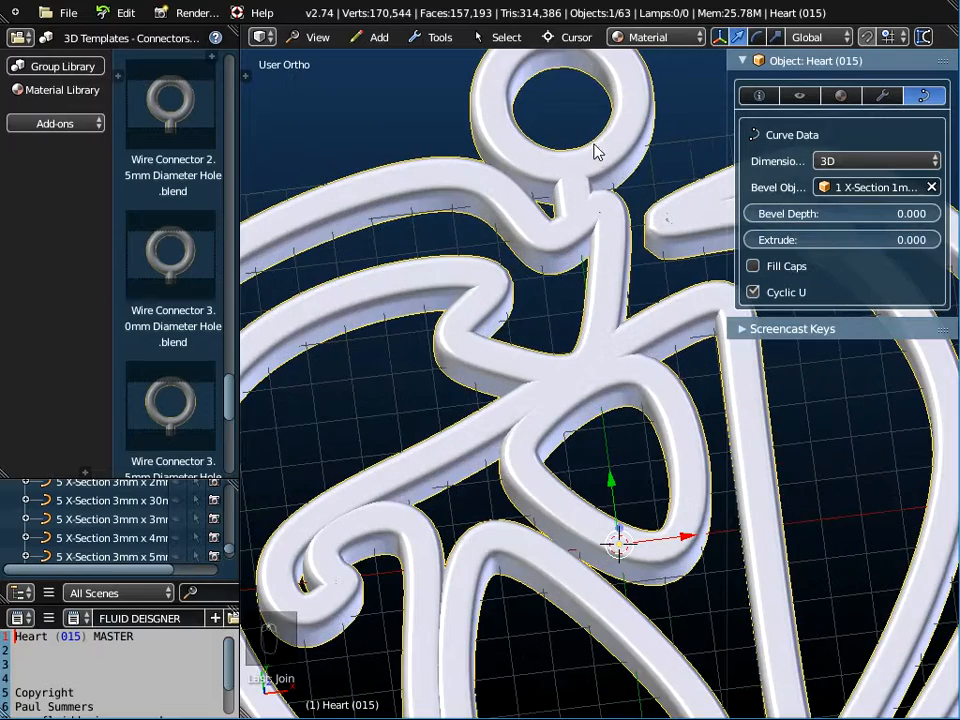
scroll(604, 266, "down", 6)
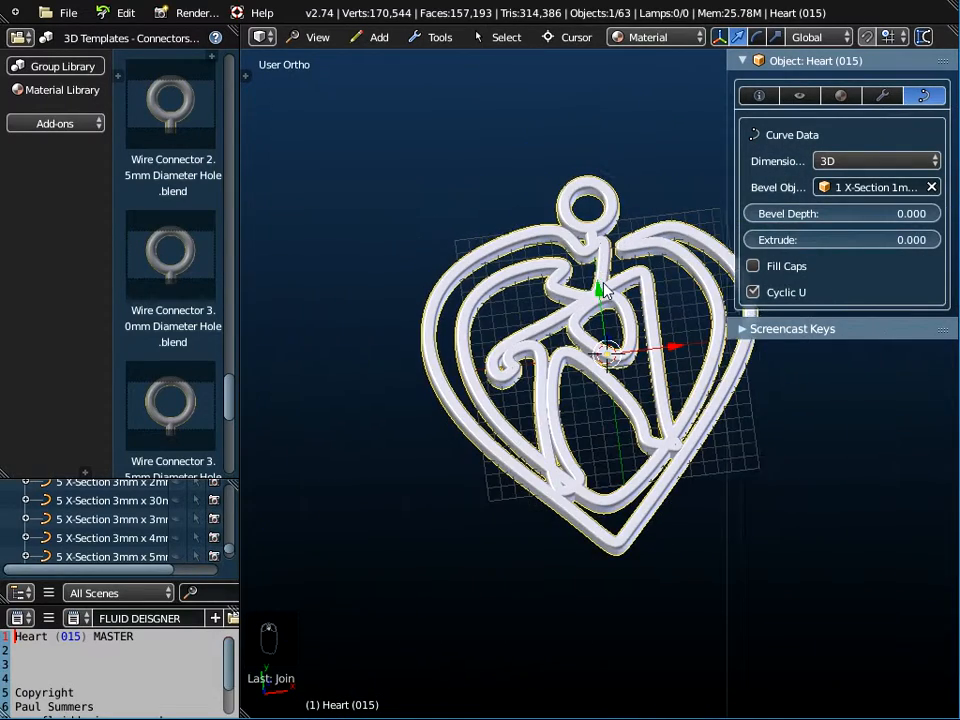
mouse_move(573, 335)
middle_mouse_down()
mouse_move(615, 287)
mouse_move(619, 309)
mouse_move(567, 355)
middle_mouse_up()
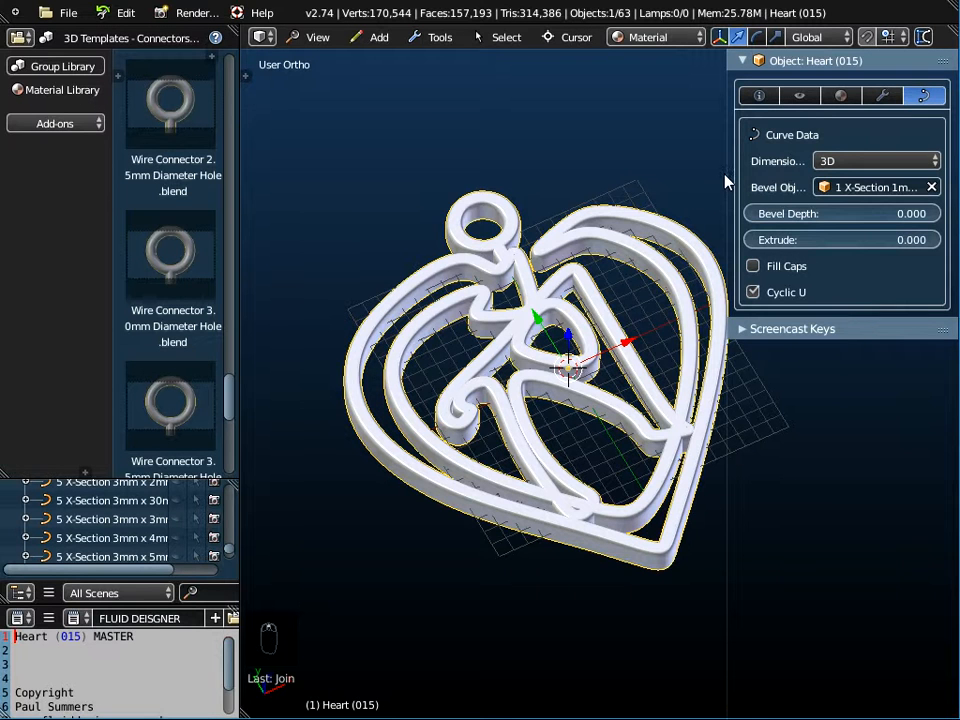
Step: Try 1 X-Section 1mm x 4mm and 1 X-Section 1mm x 1mm as the joined heart's Bevel Object
left_click_drag(728, 171, 626, 164)
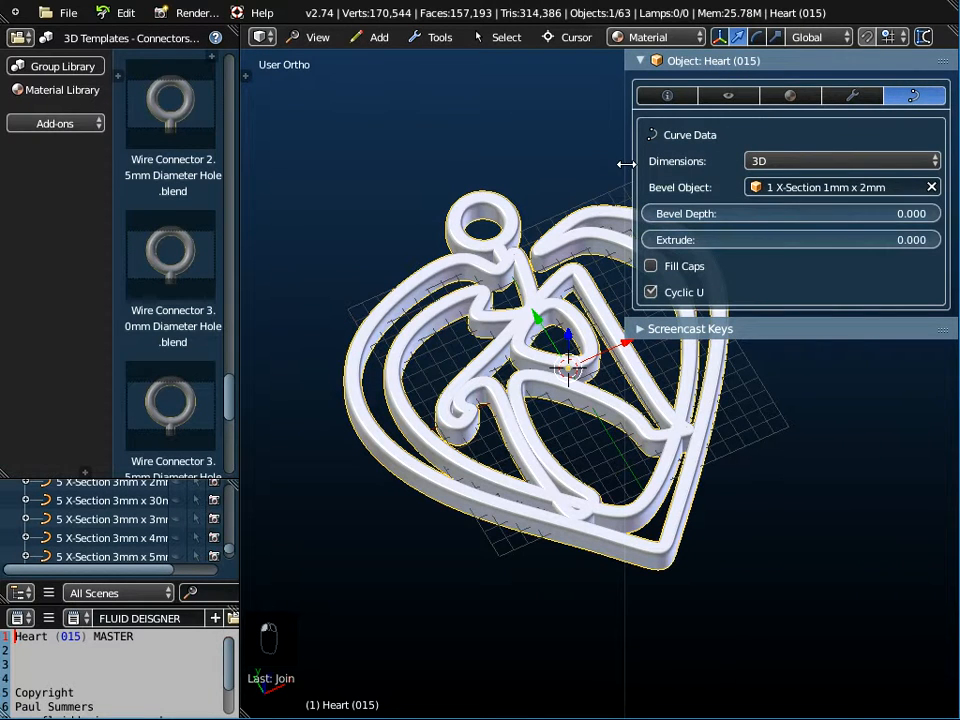
left_click(814, 186)
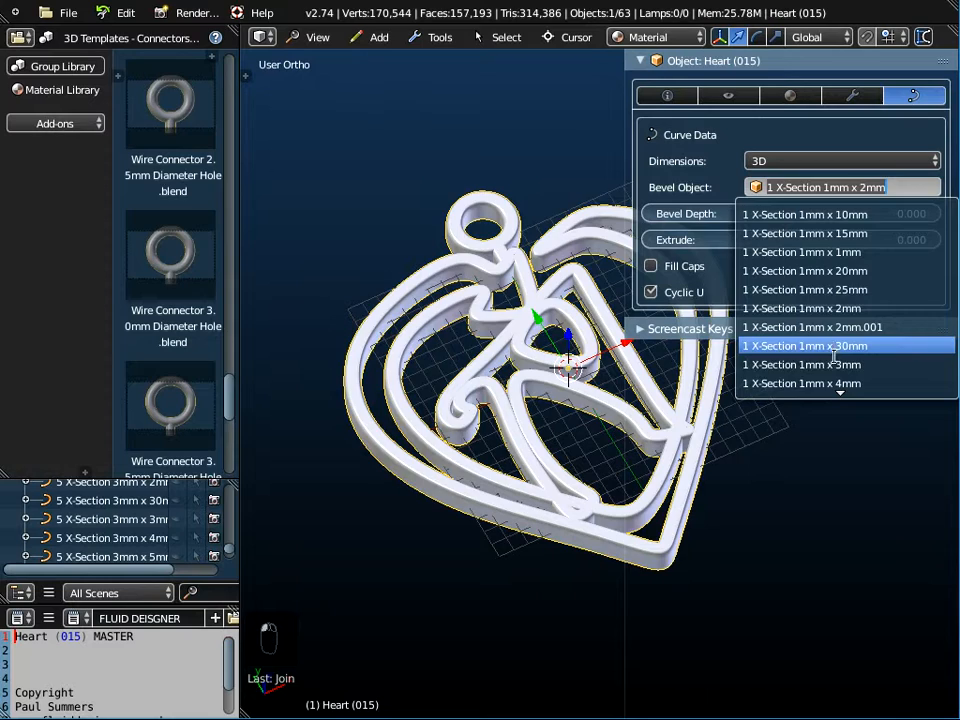
left_click(776, 382)
middle_click_drag(419, 310, 714, 357)
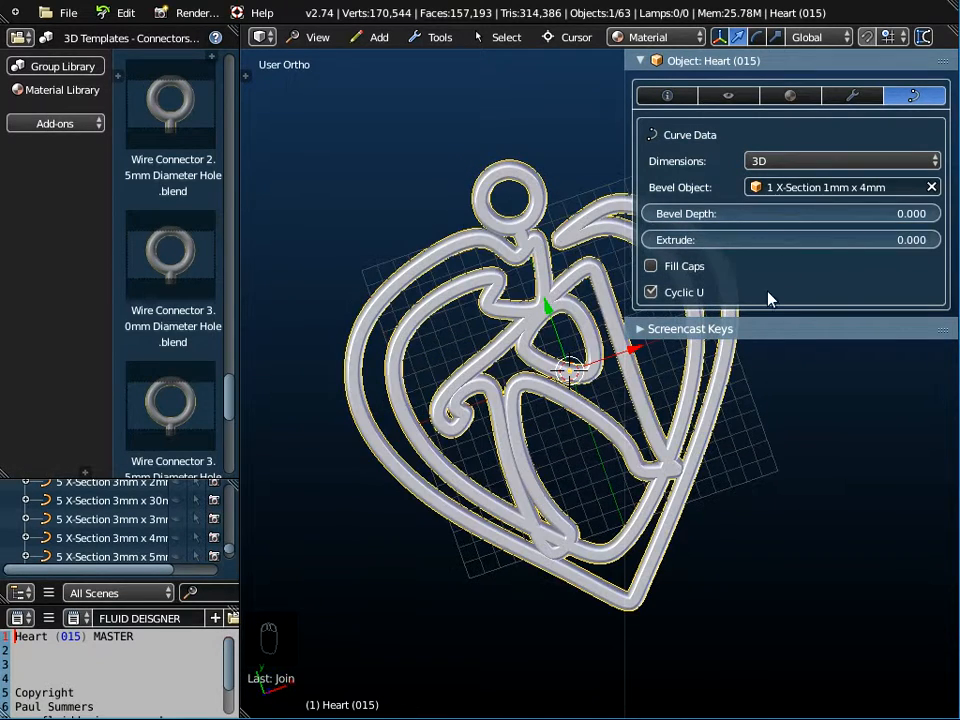
left_click(822, 190)
left_click(831, 248)
middle_click_drag(508, 356, 493, 336)
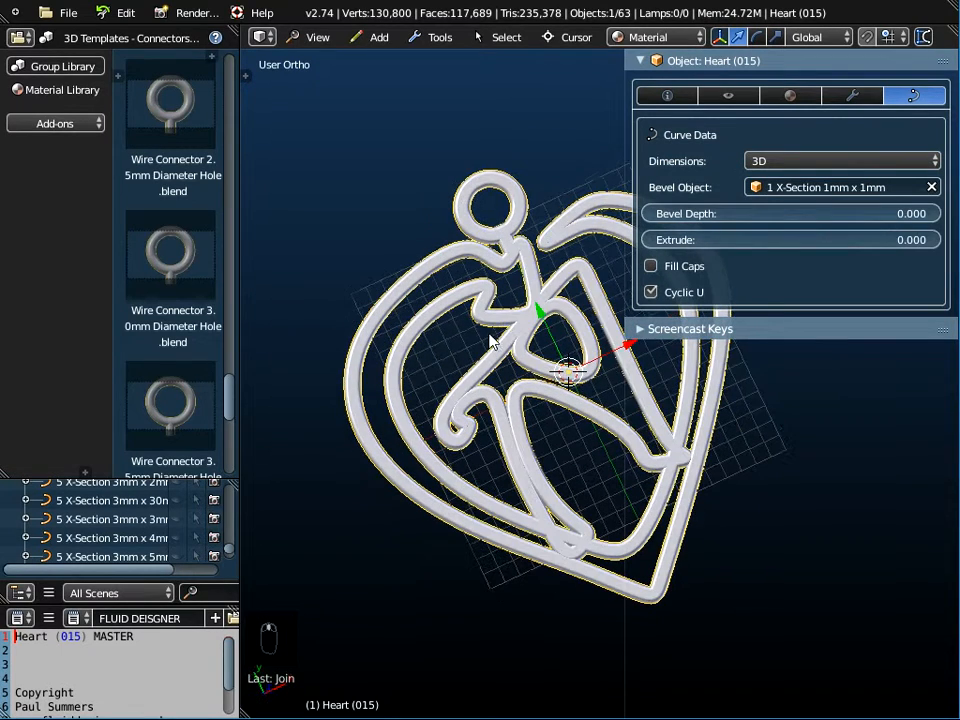
Step: Set the joined heart's Bevel Object back to 1 X-Section 1mm x 2mm
left_click(798, 187)
left_click(800, 308)
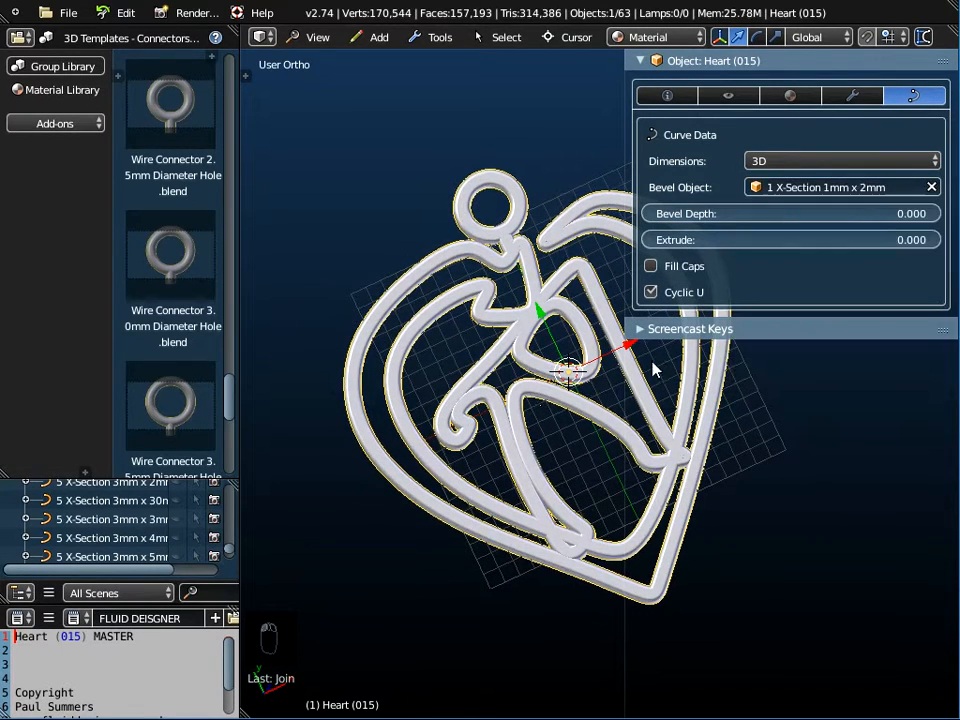
middle_click_drag(530, 400, 433, 514)
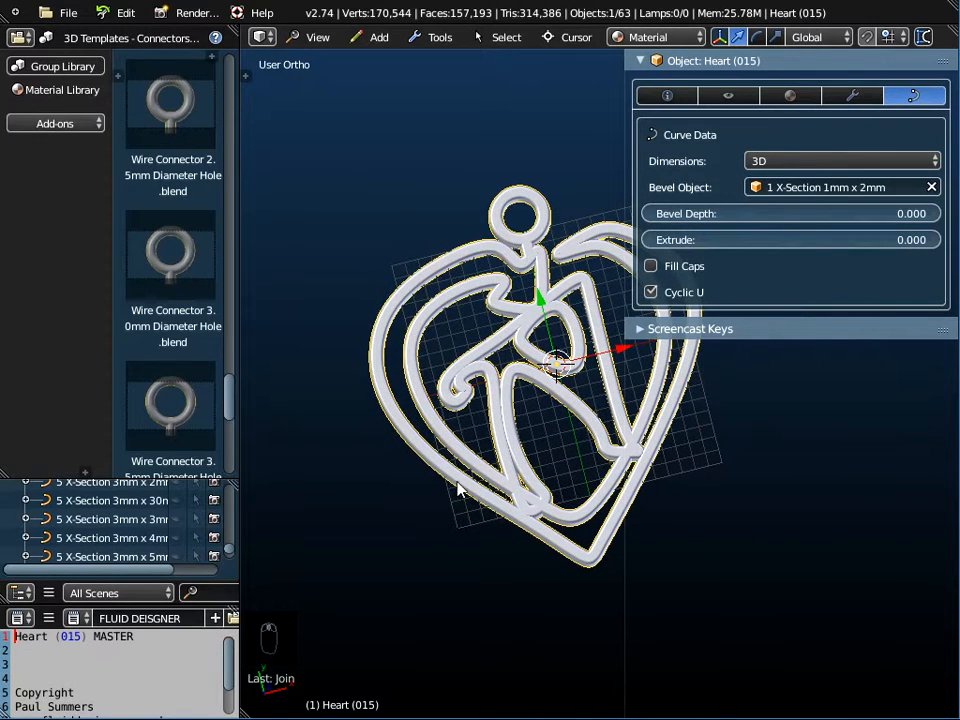
left_click_drag(628, 574, 687, 556)
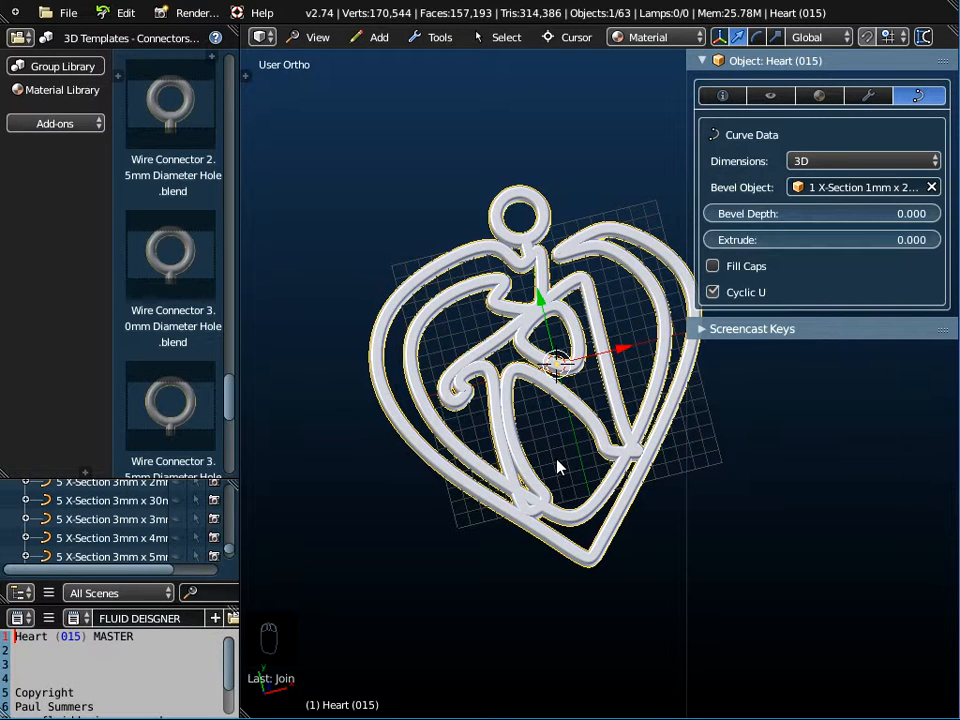
mouse_move(112, 395)
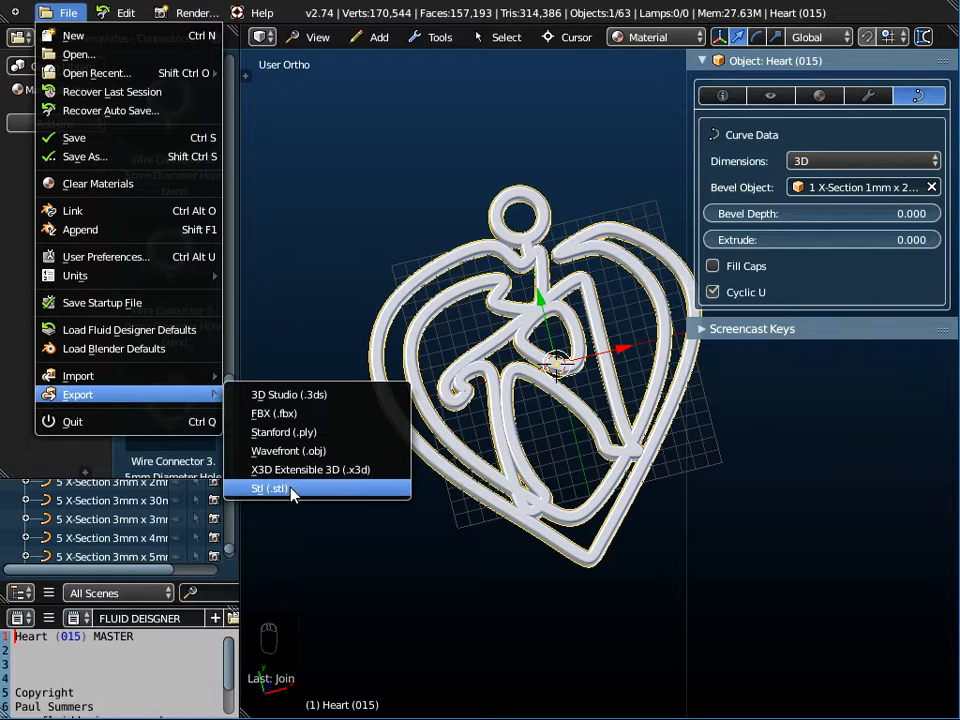
left_click(289, 452)
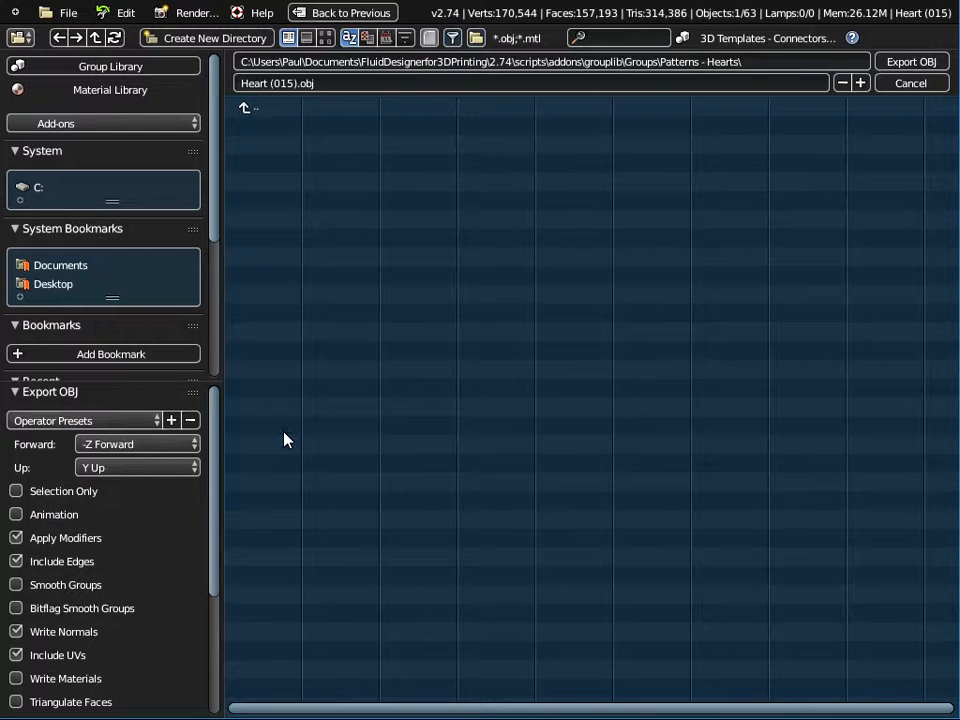
left_click(64, 283)
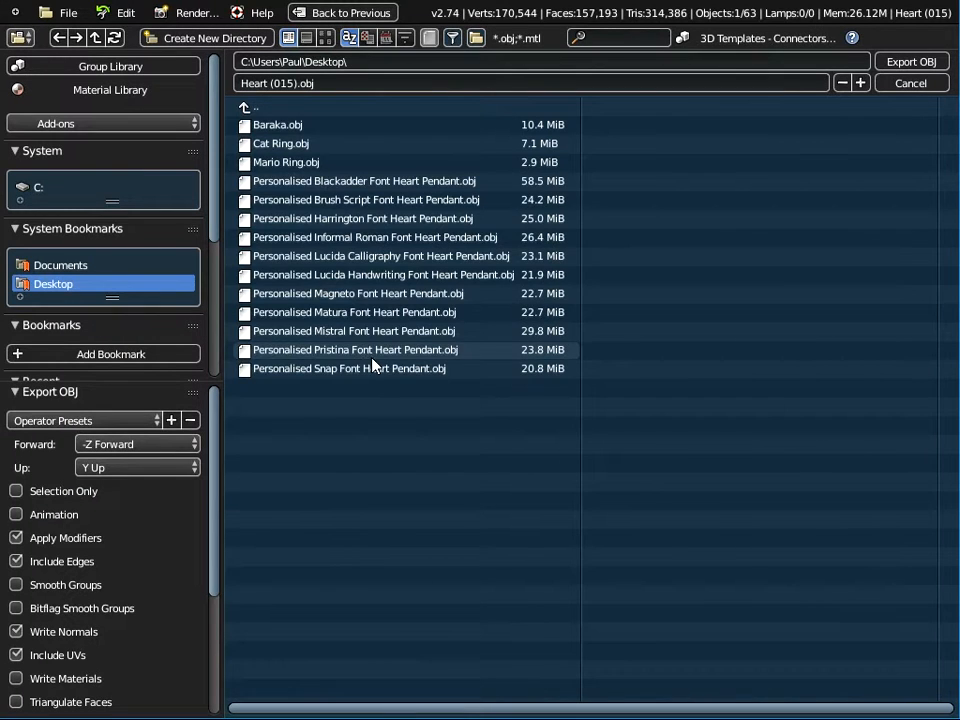
left_click(330, 221)
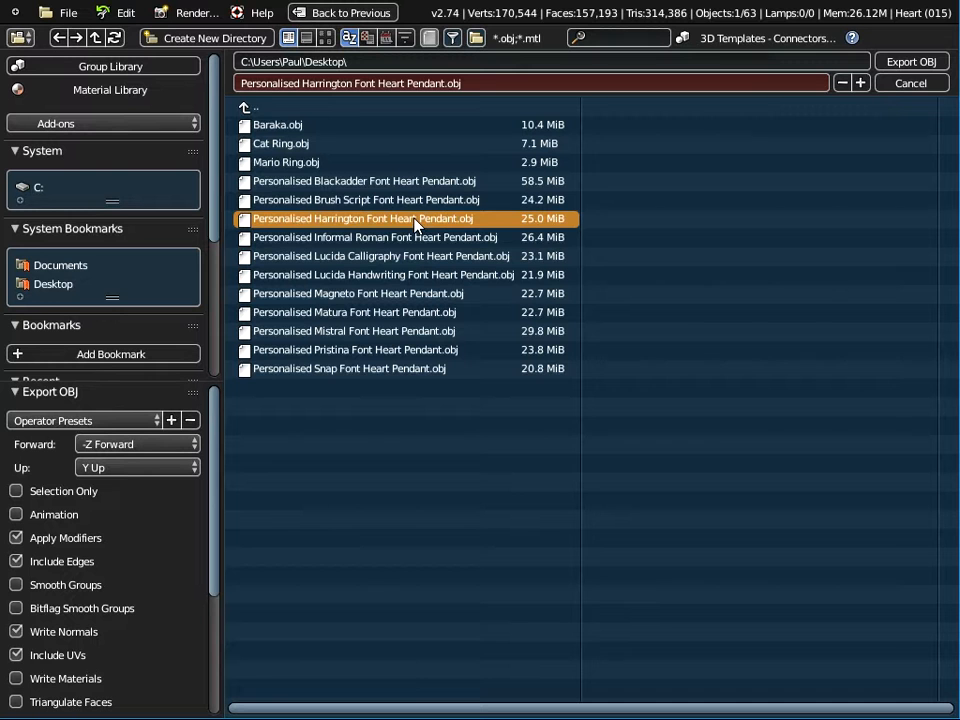
left_click(887, 85)
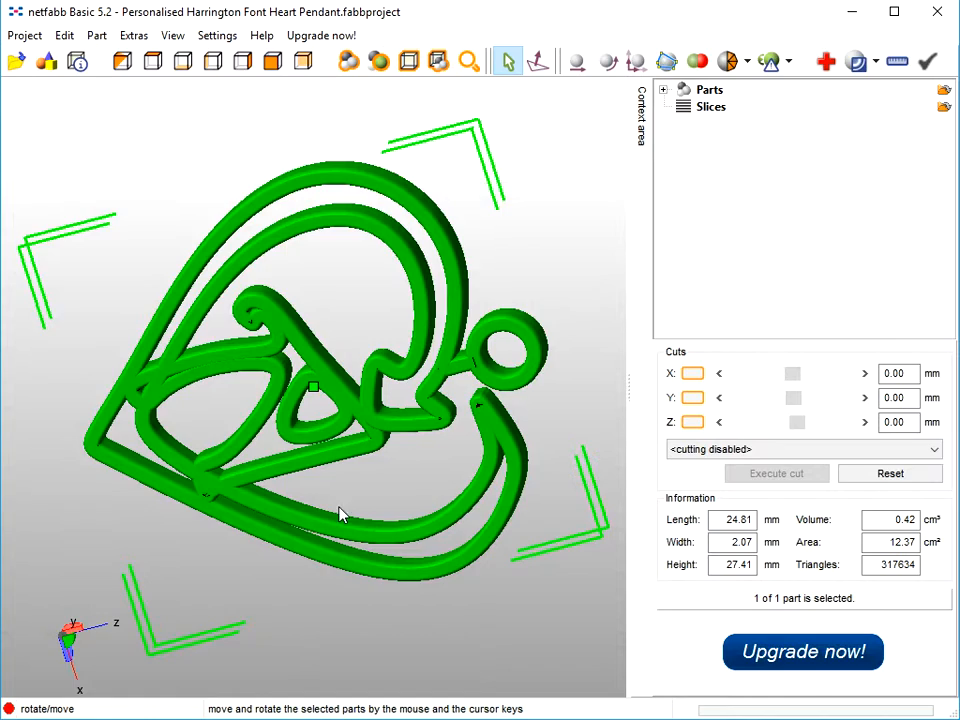
Step: In netfabb Basic, start a repair of the heart pendant part, update its mesh statistics and run the automatic Default repair
right_click_drag(340, 514, 378, 493)
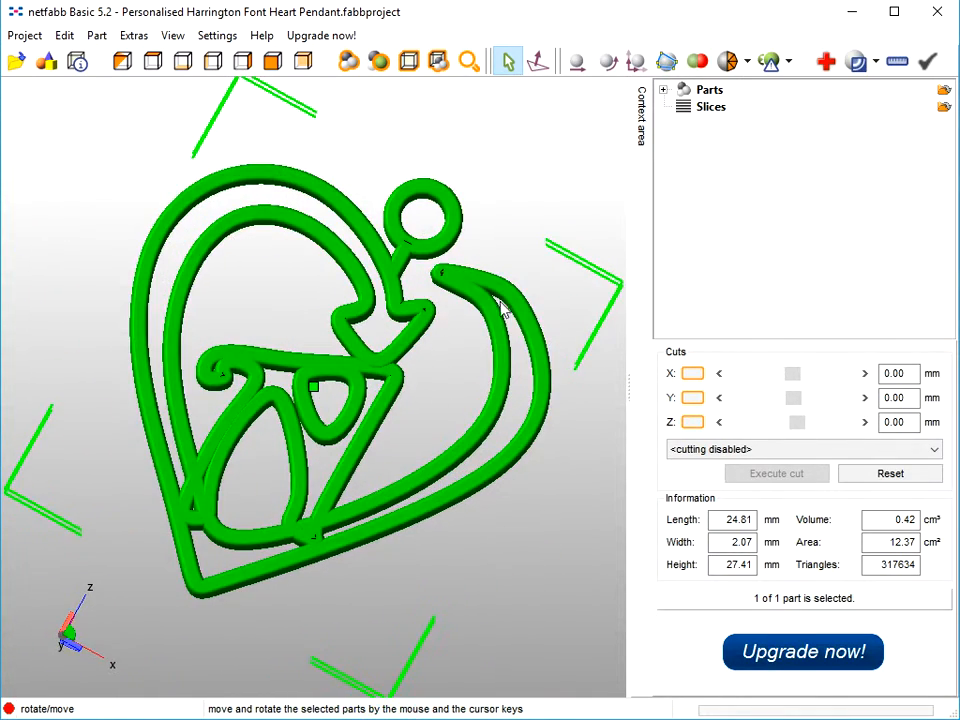
left_click(829, 64)
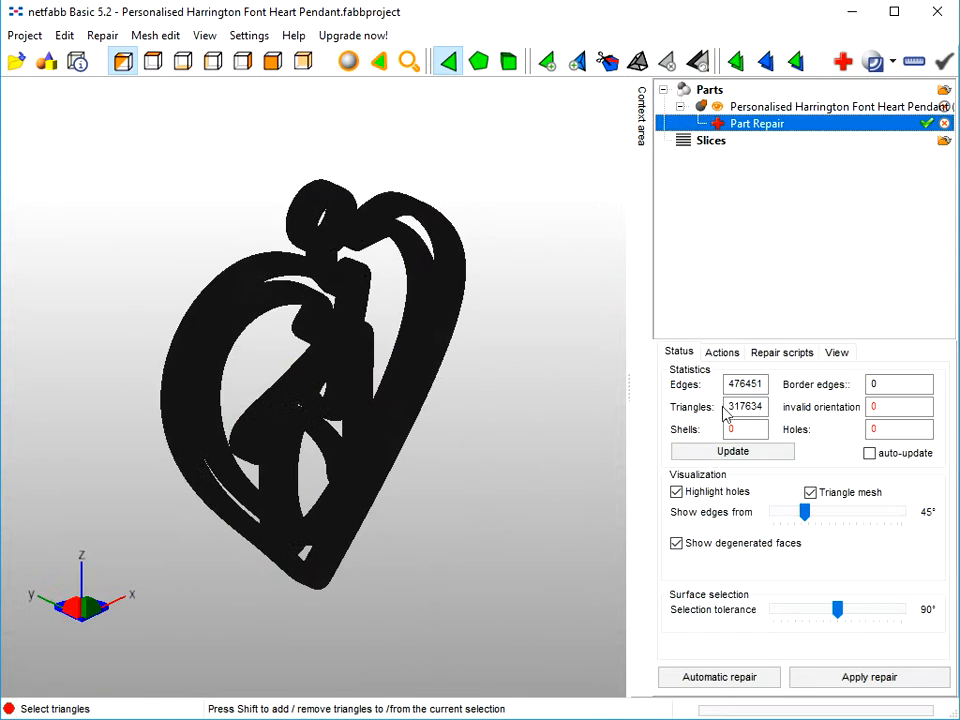
left_click(732, 451)
left_click(716, 678)
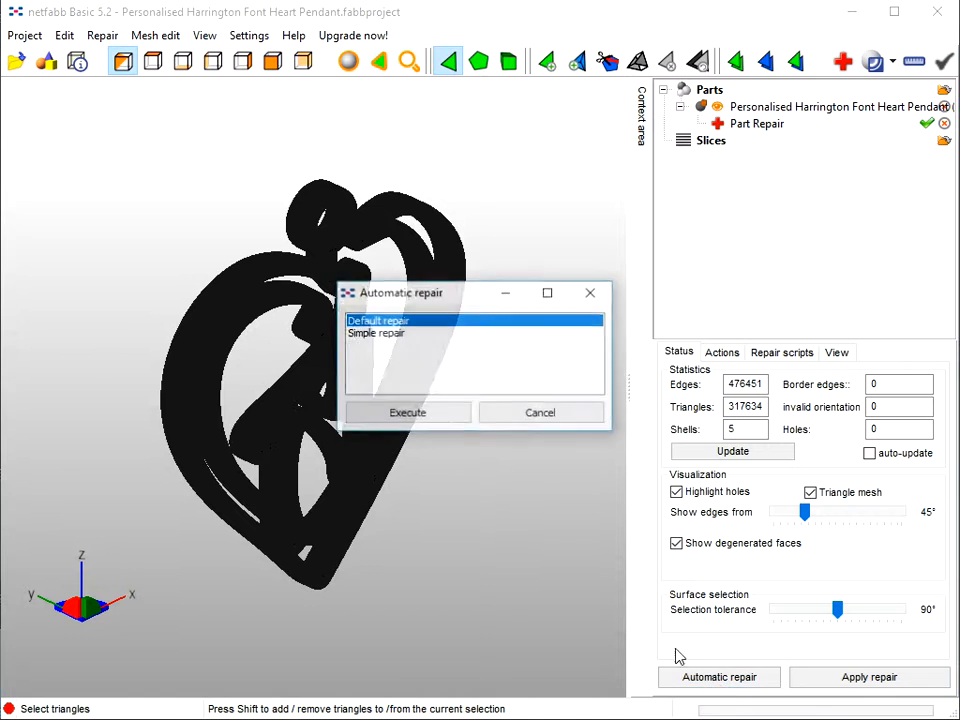
left_click(427, 420)
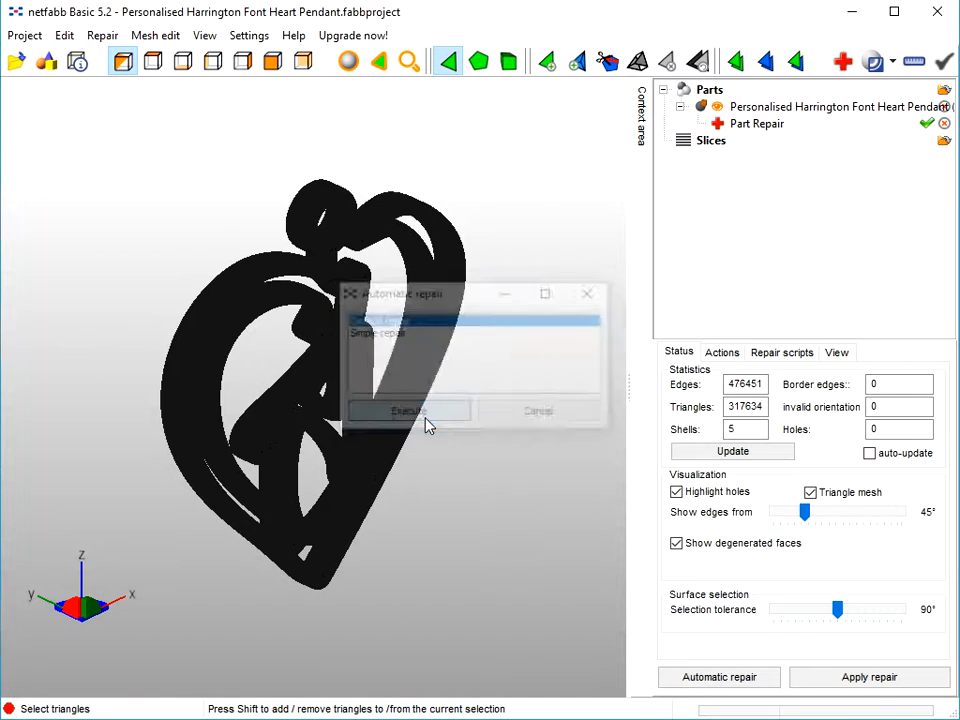
Step: Apply the repair to the pendant and remove the old part
left_click(876, 679)
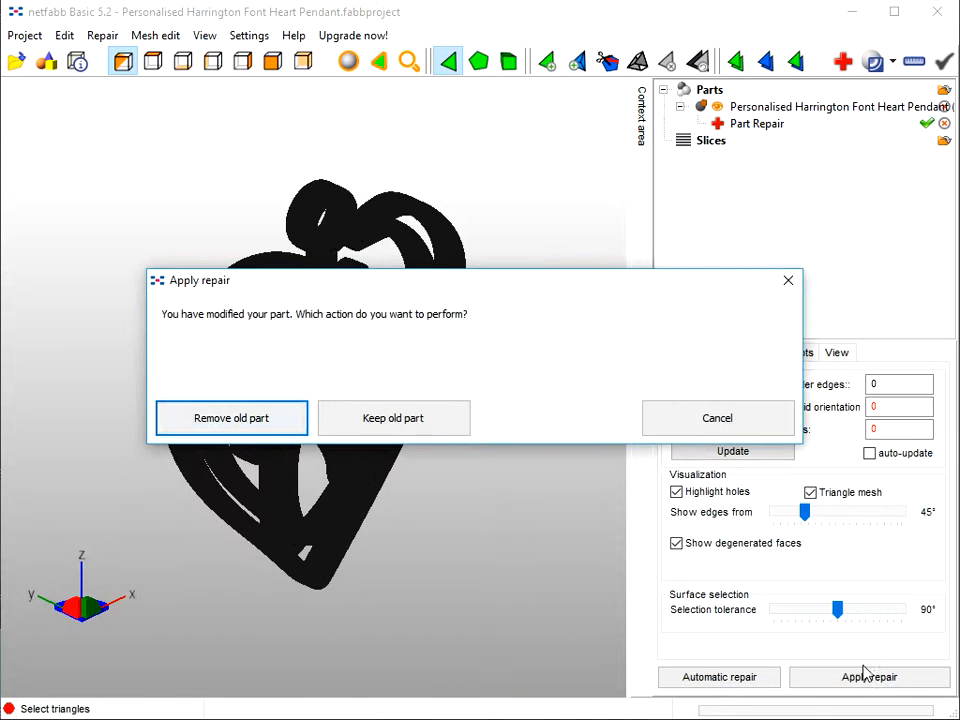
left_click(289, 430)
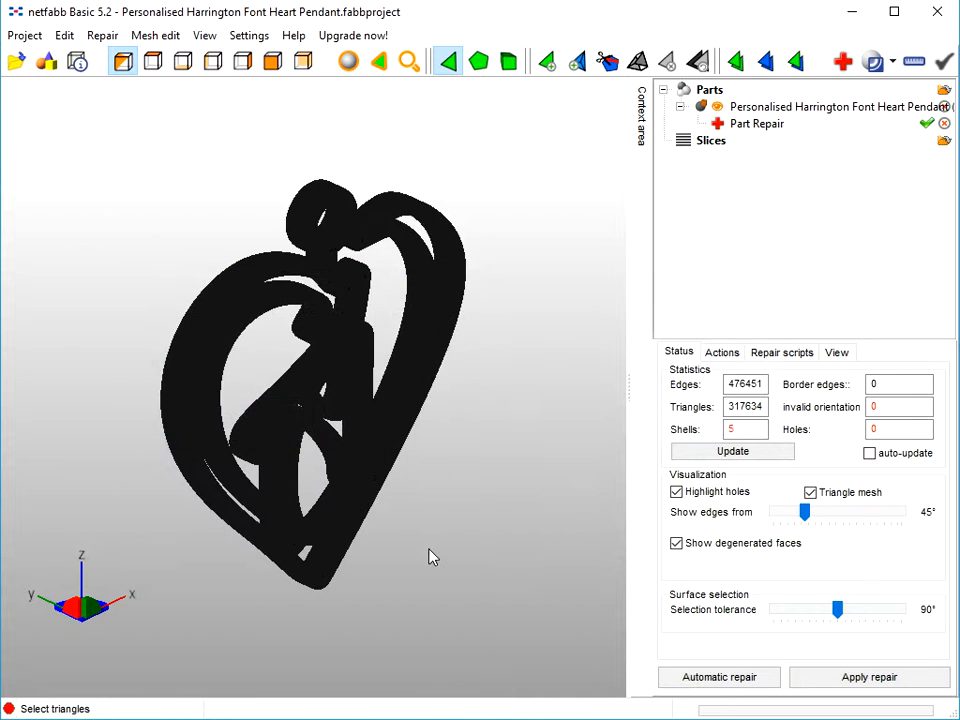
mouse_move(415, 486)
right_mouse_down()
mouse_move(432, 511)
mouse_move(418, 461)
right_mouse_up()
left_click(133, 36)
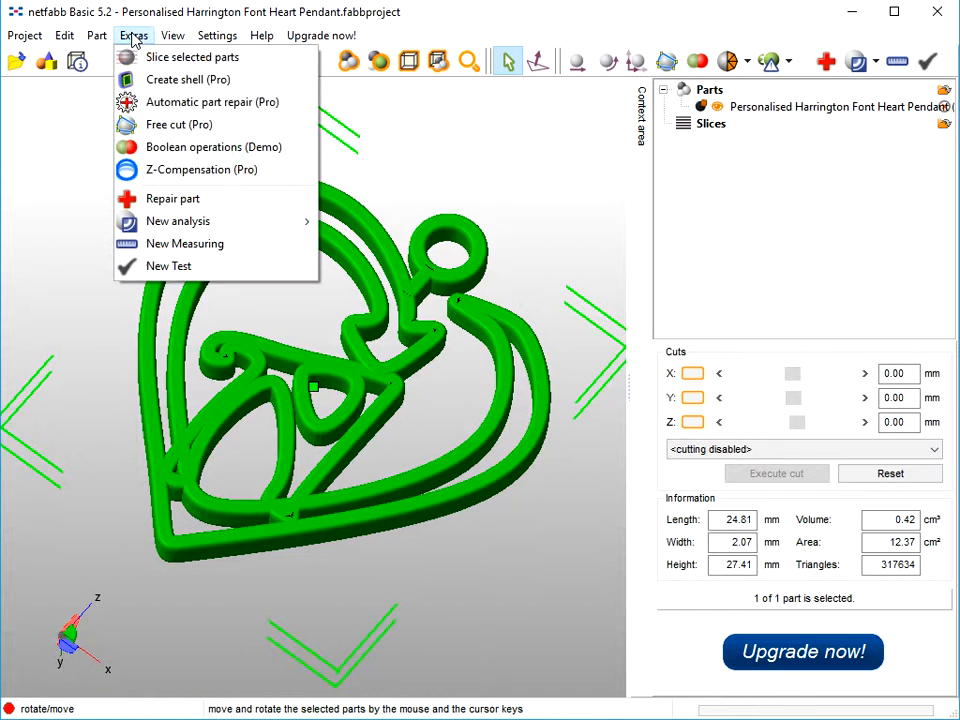
mouse_move(97, 36)
mouse_move(139, 108)
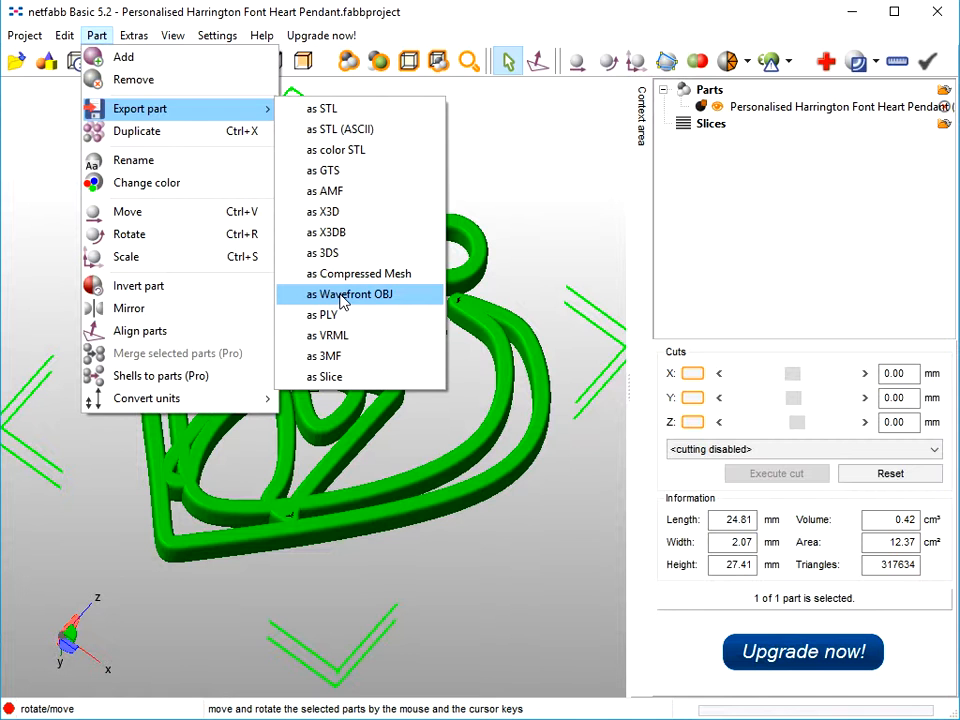
left_click(435, 525)
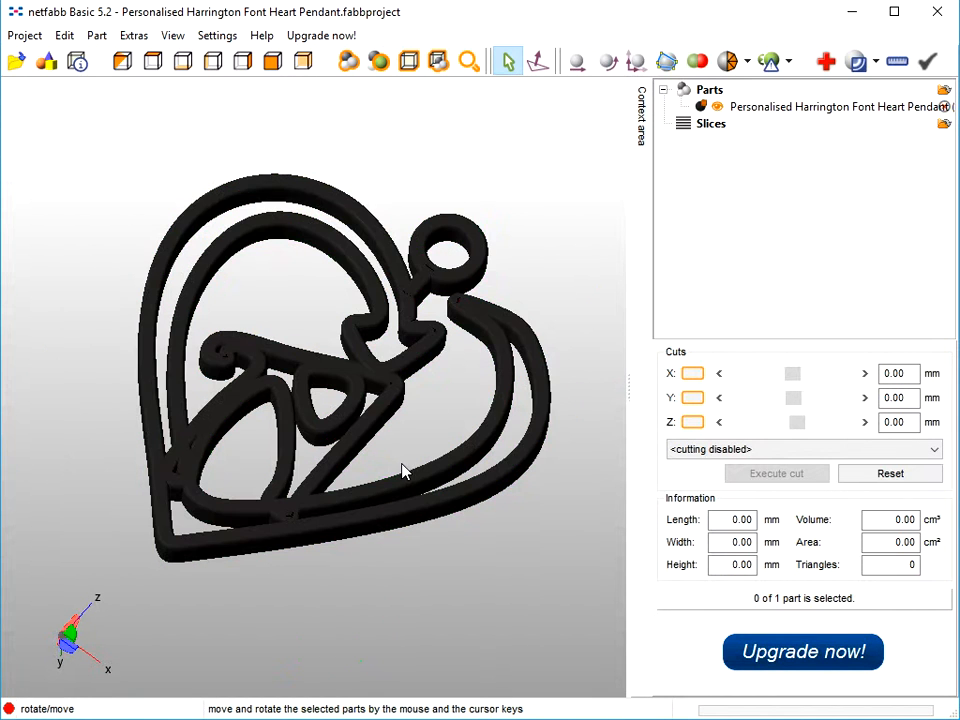
right_click(416, 520)
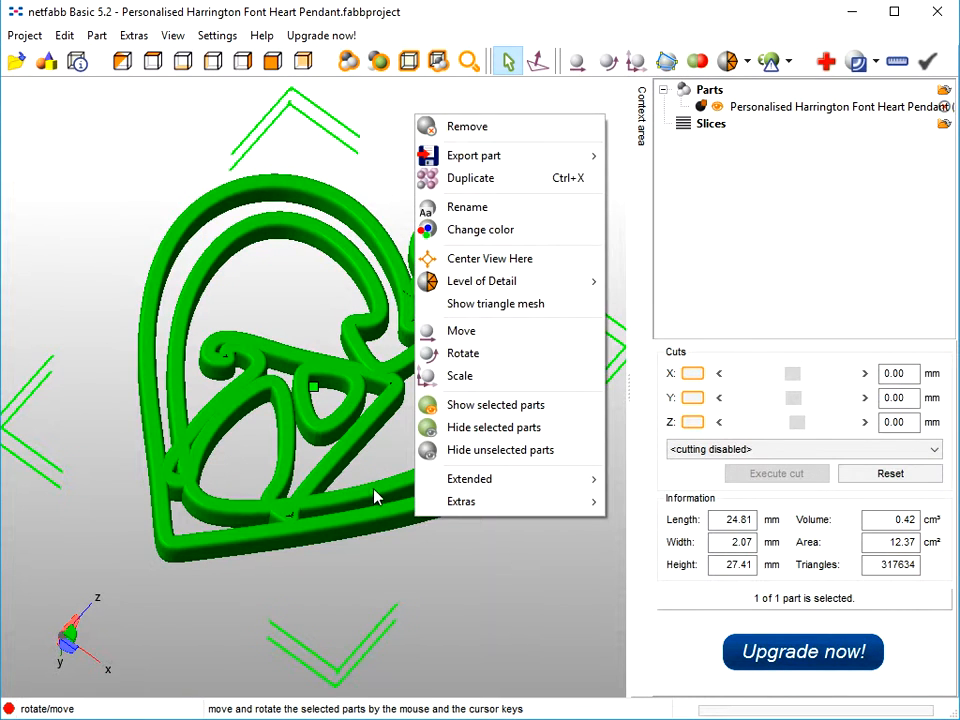
left_click(352, 484)
left_click(379, 503)
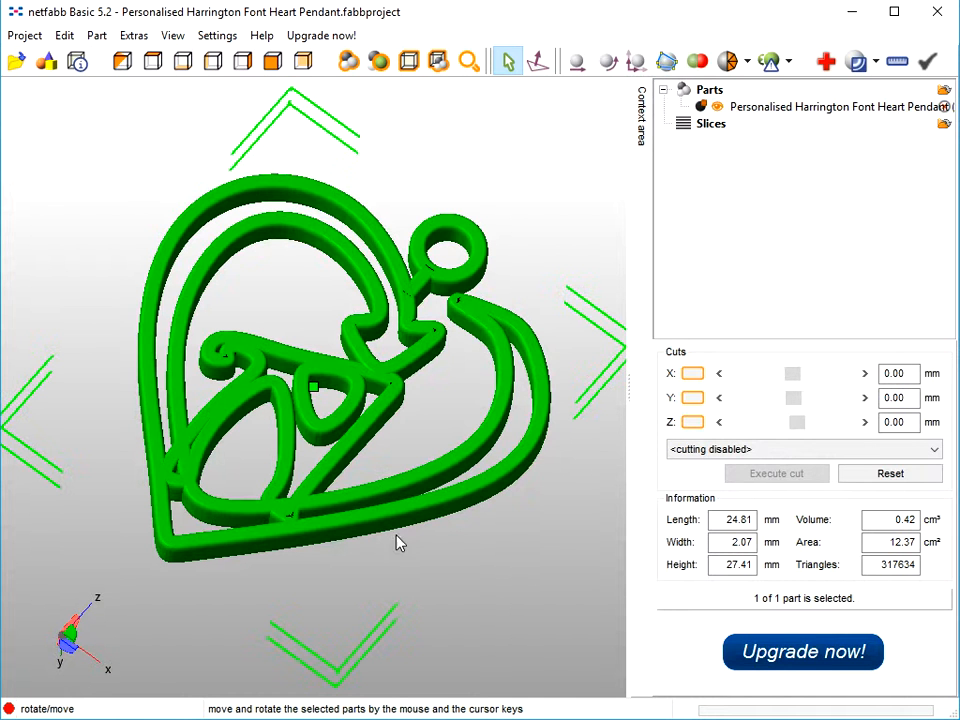